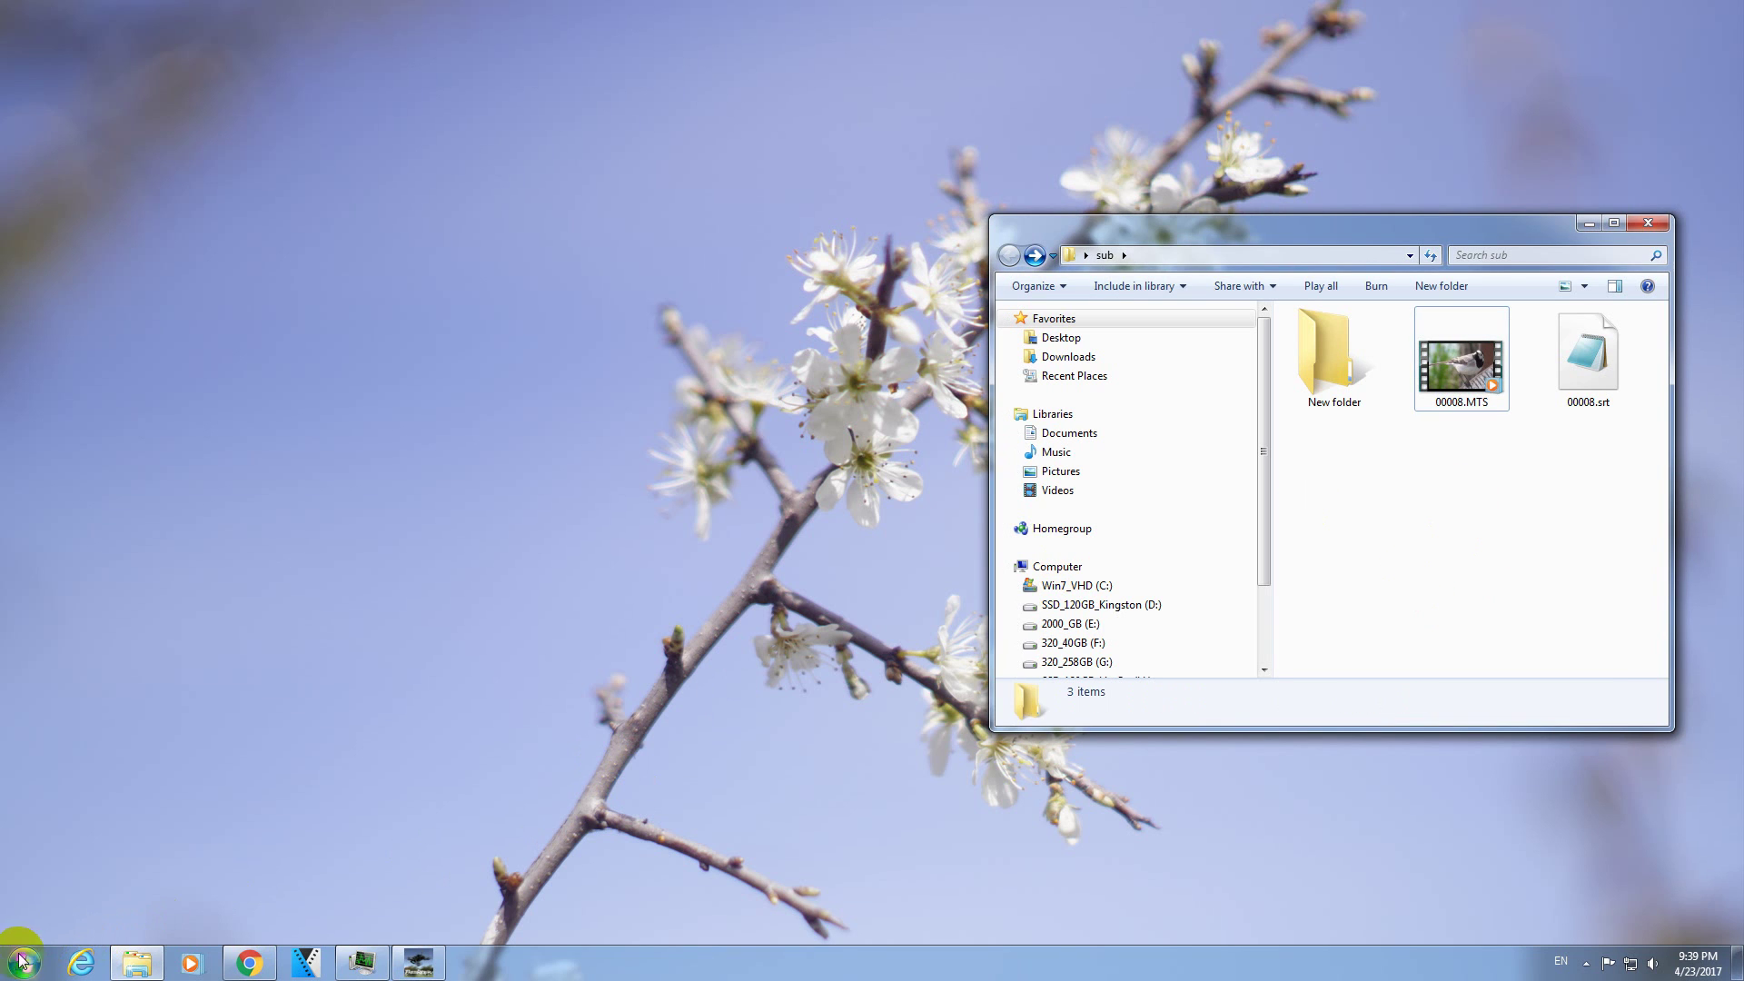
# Step: Launch HandBrake from the Start menu and place its window left of Explorer
pyautogui.click(20, 962)
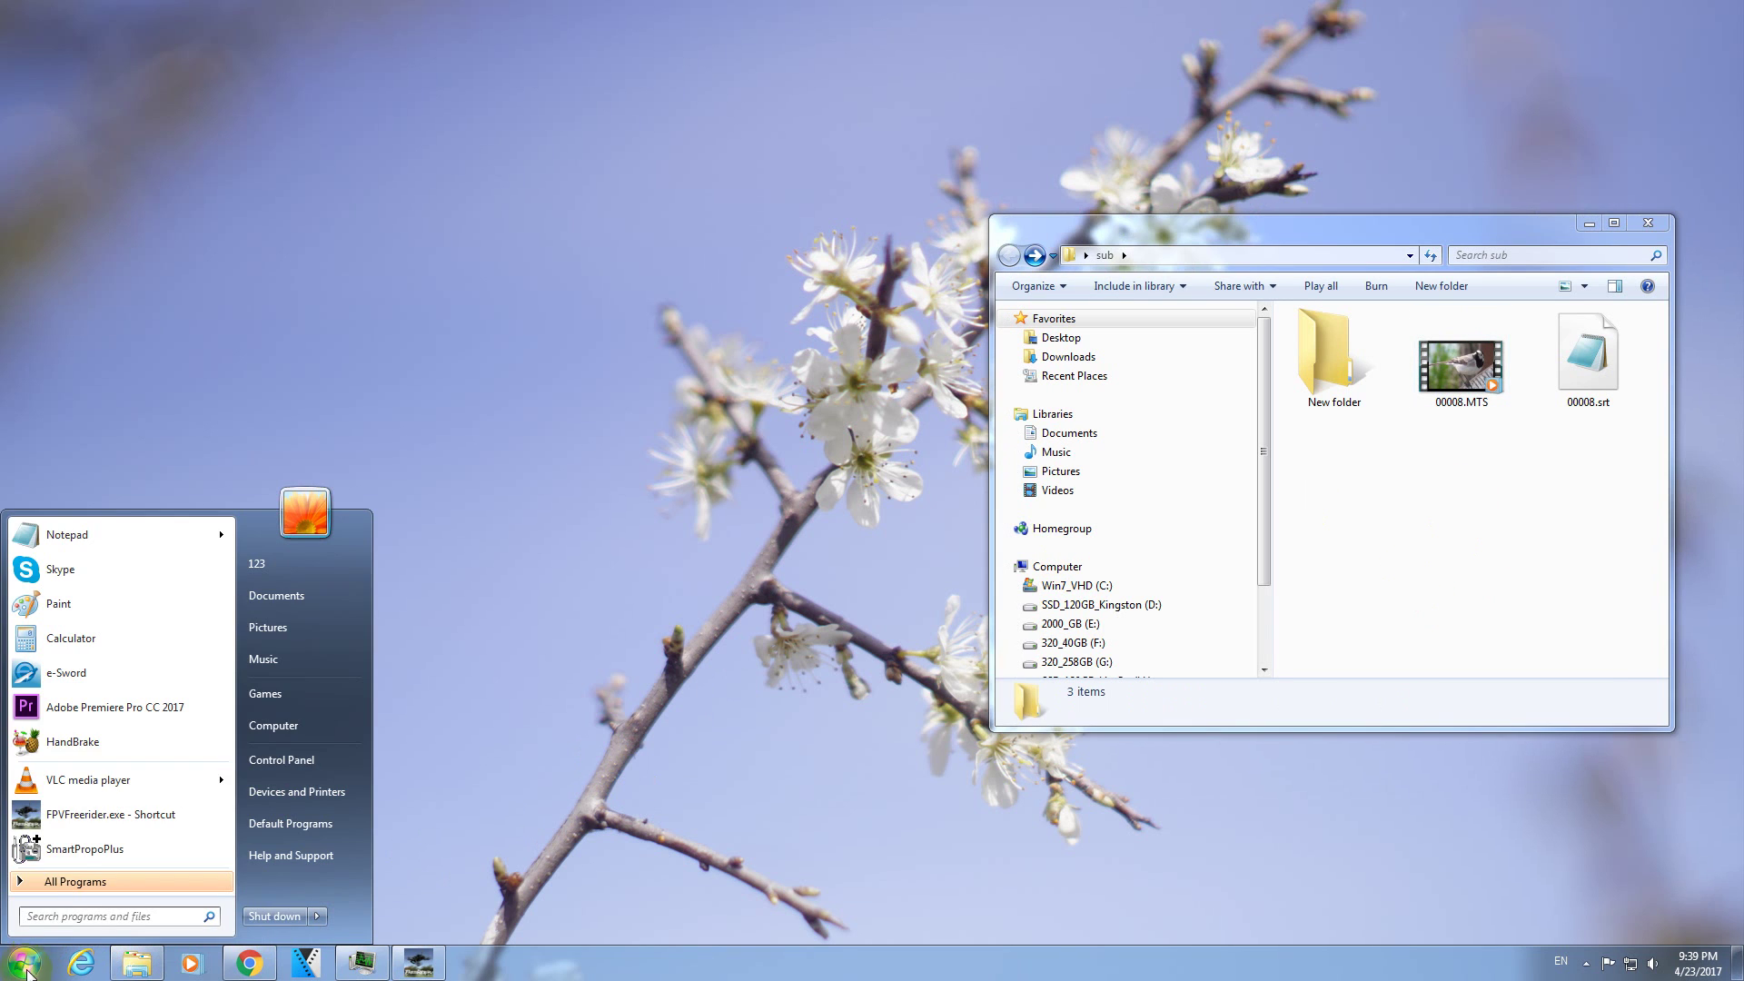
pyautogui.click(97, 743)
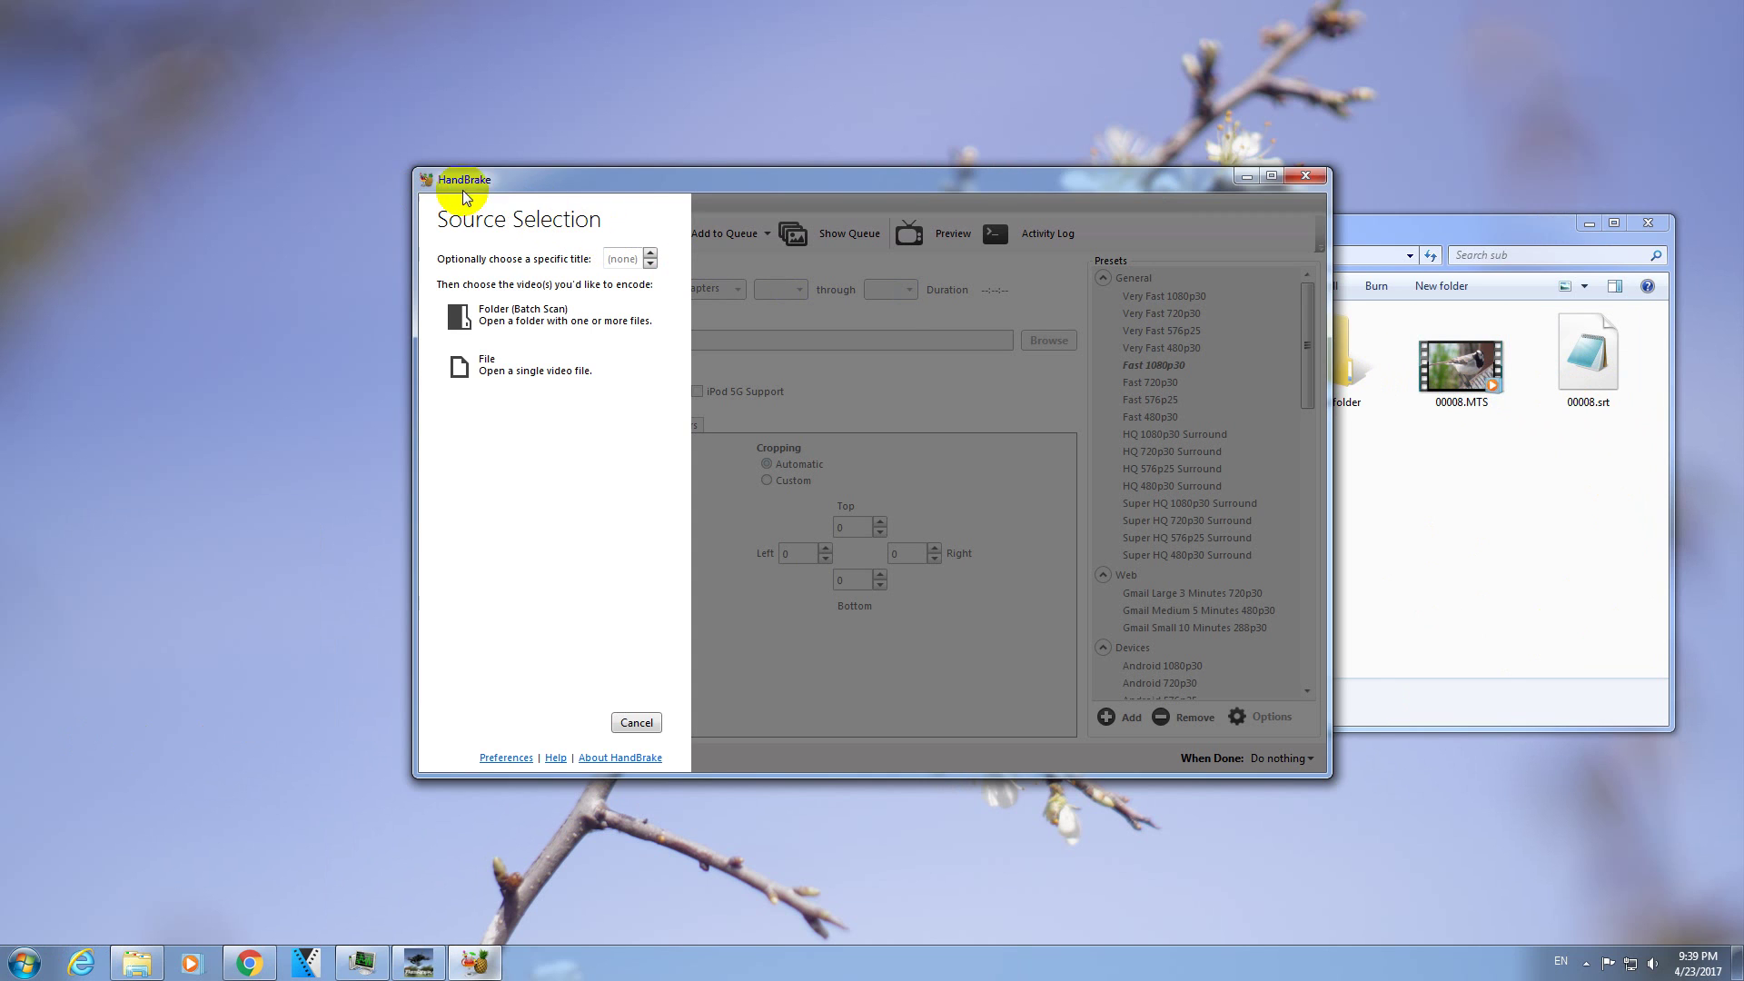
pyautogui.moveTo(486, 191); pyautogui.dragTo(114, 211)
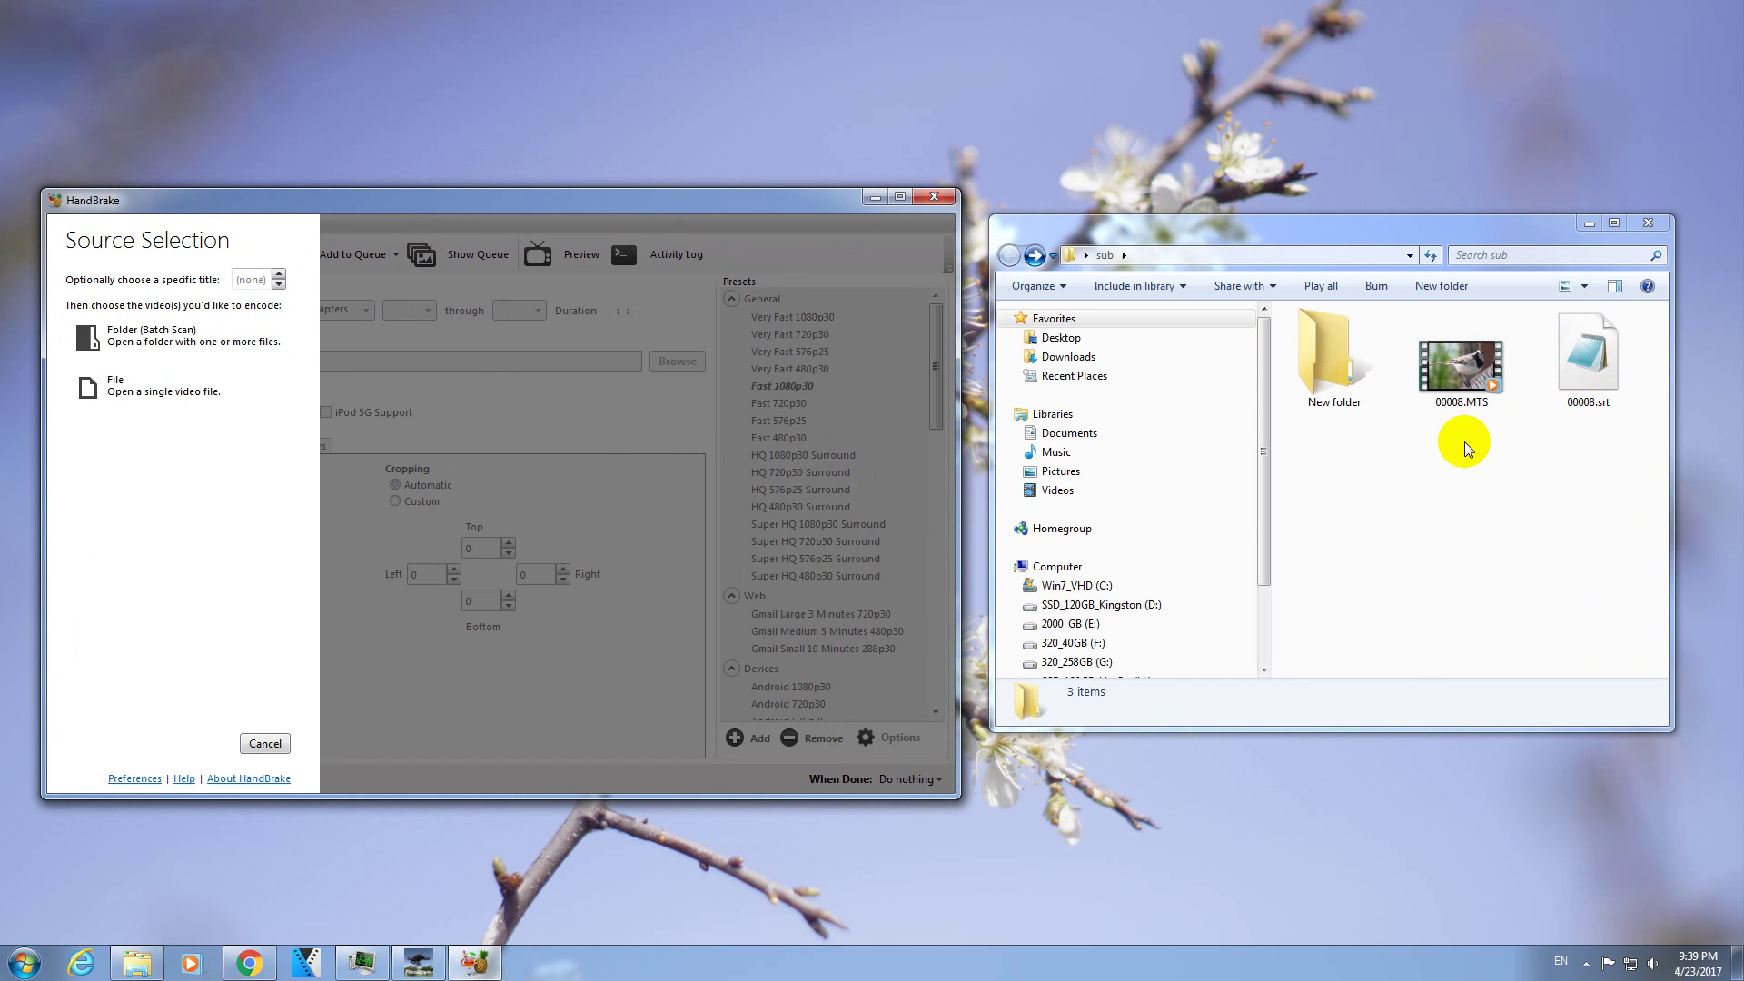
pyautogui.doubleClick(1465, 375)
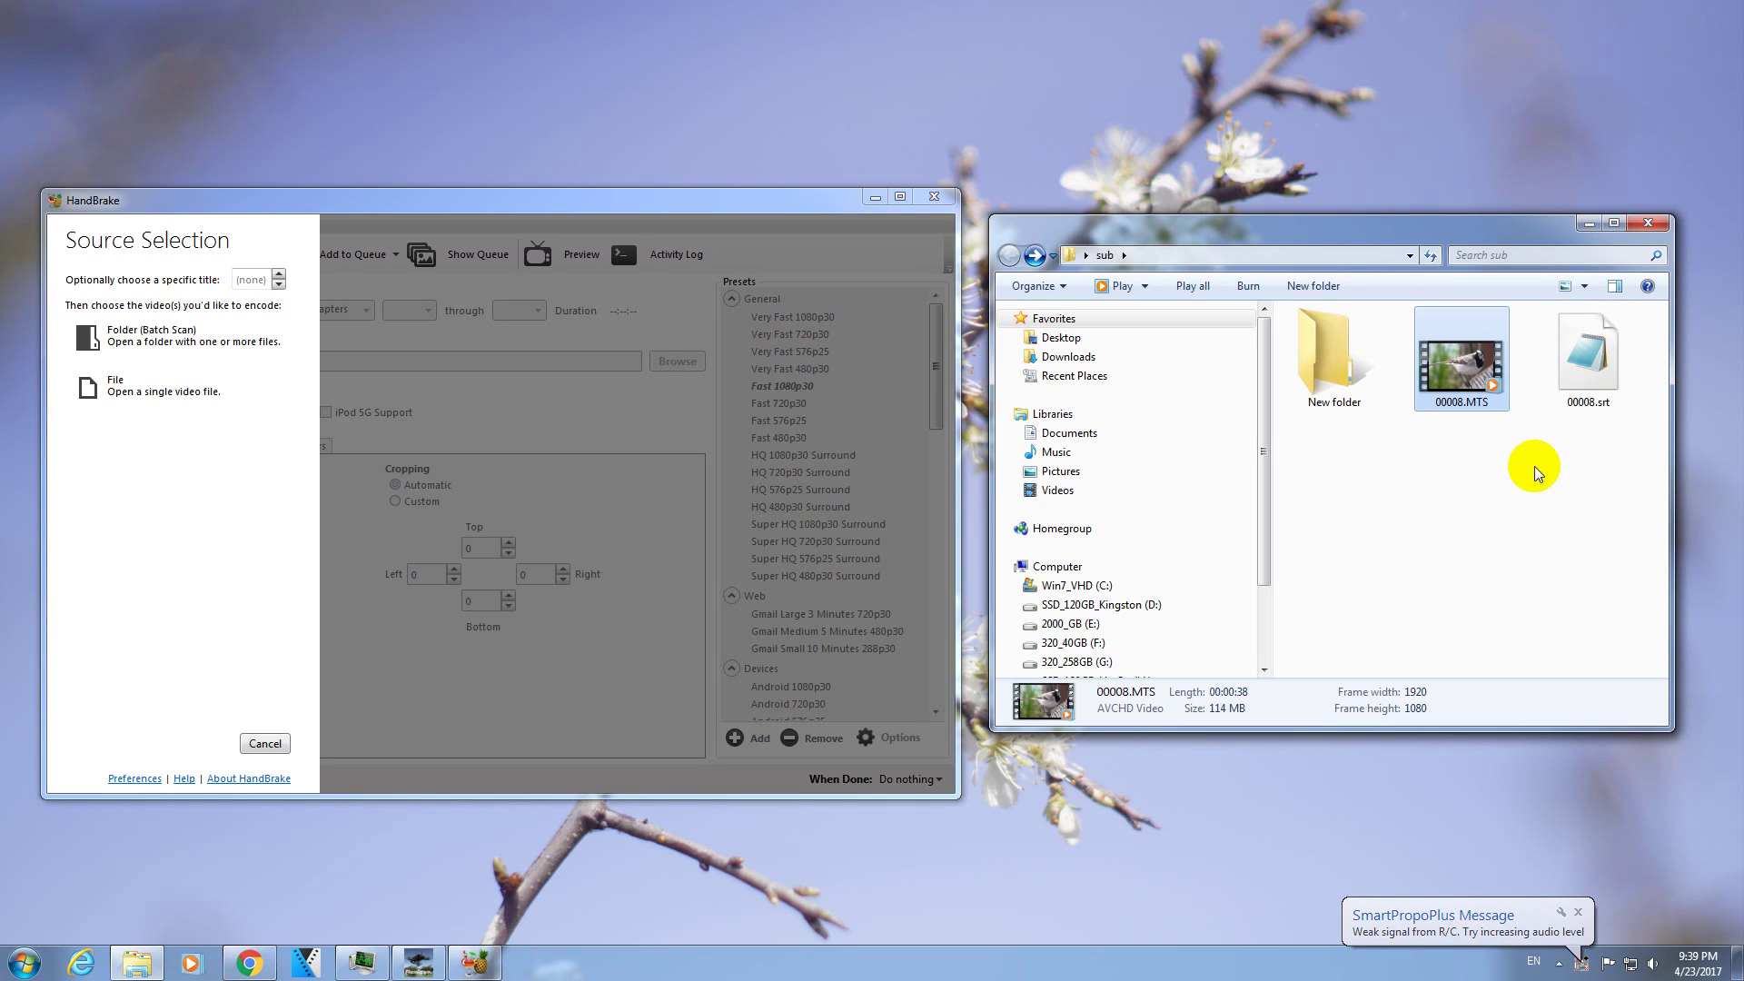
pyautogui.click(1354, 499)
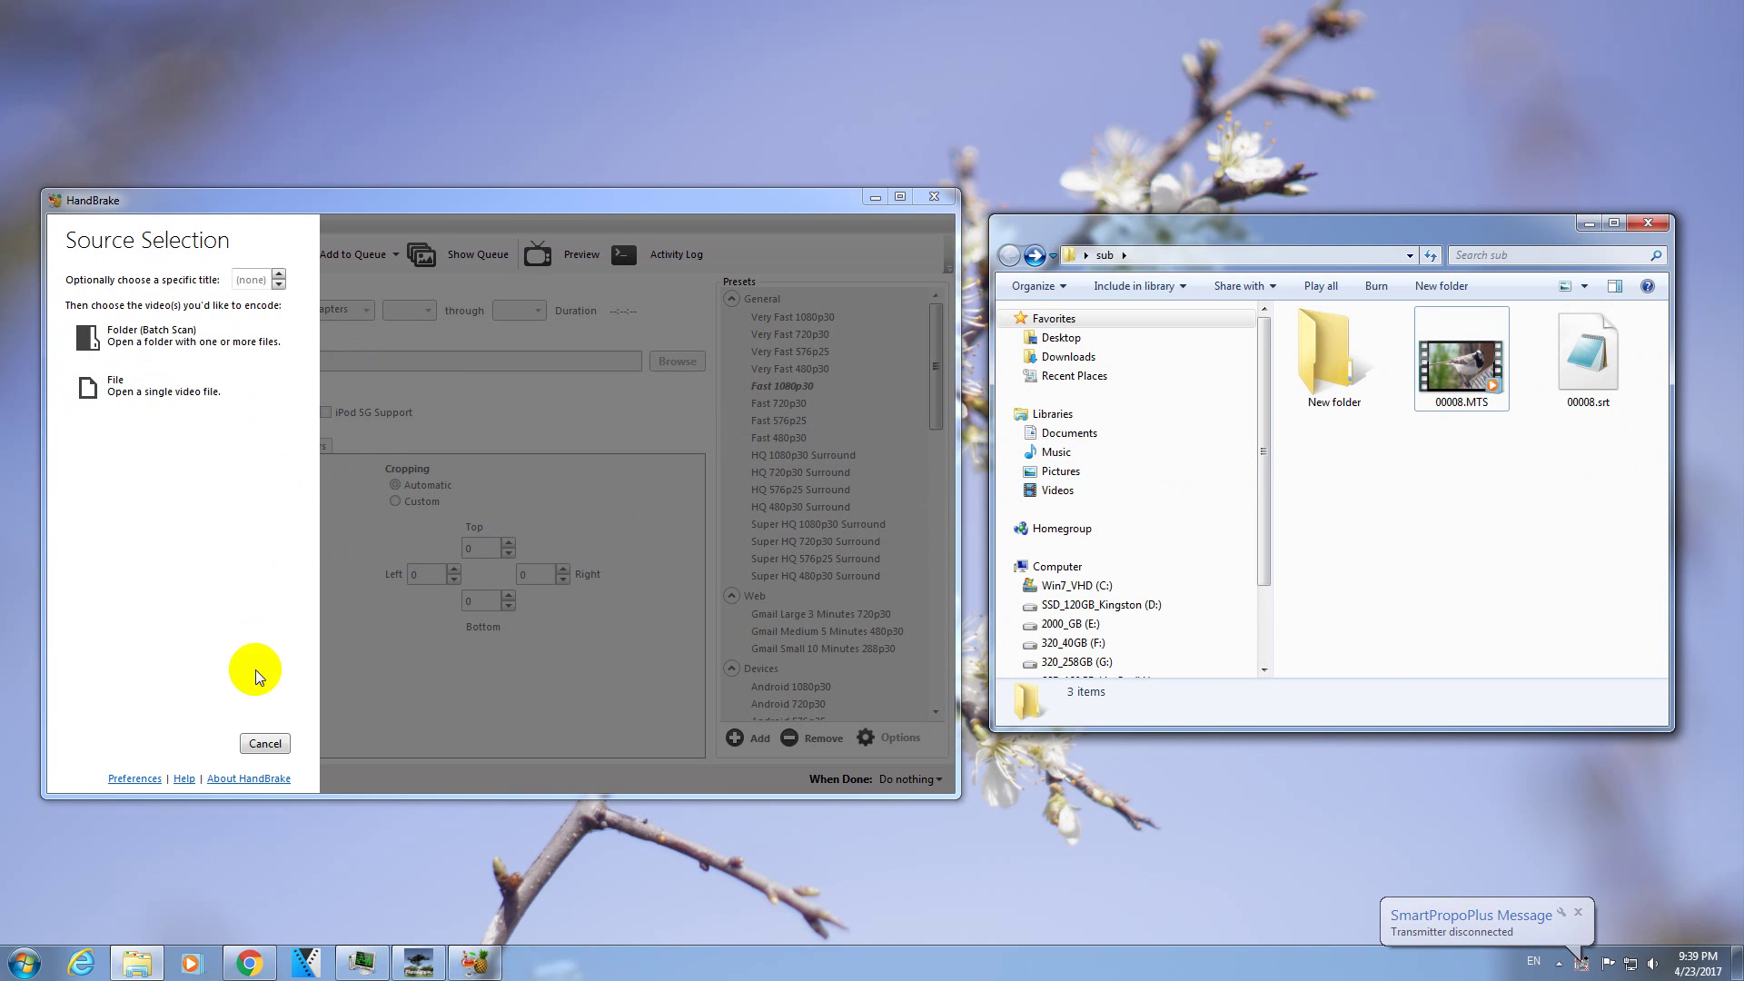
# Step: Drag 00008.MTS into HandBrake as the source and check its 1920x1080 size
pyautogui.click(265, 742)
pyautogui.moveTo(1492, 409); pyautogui.dragTo(822, 490)
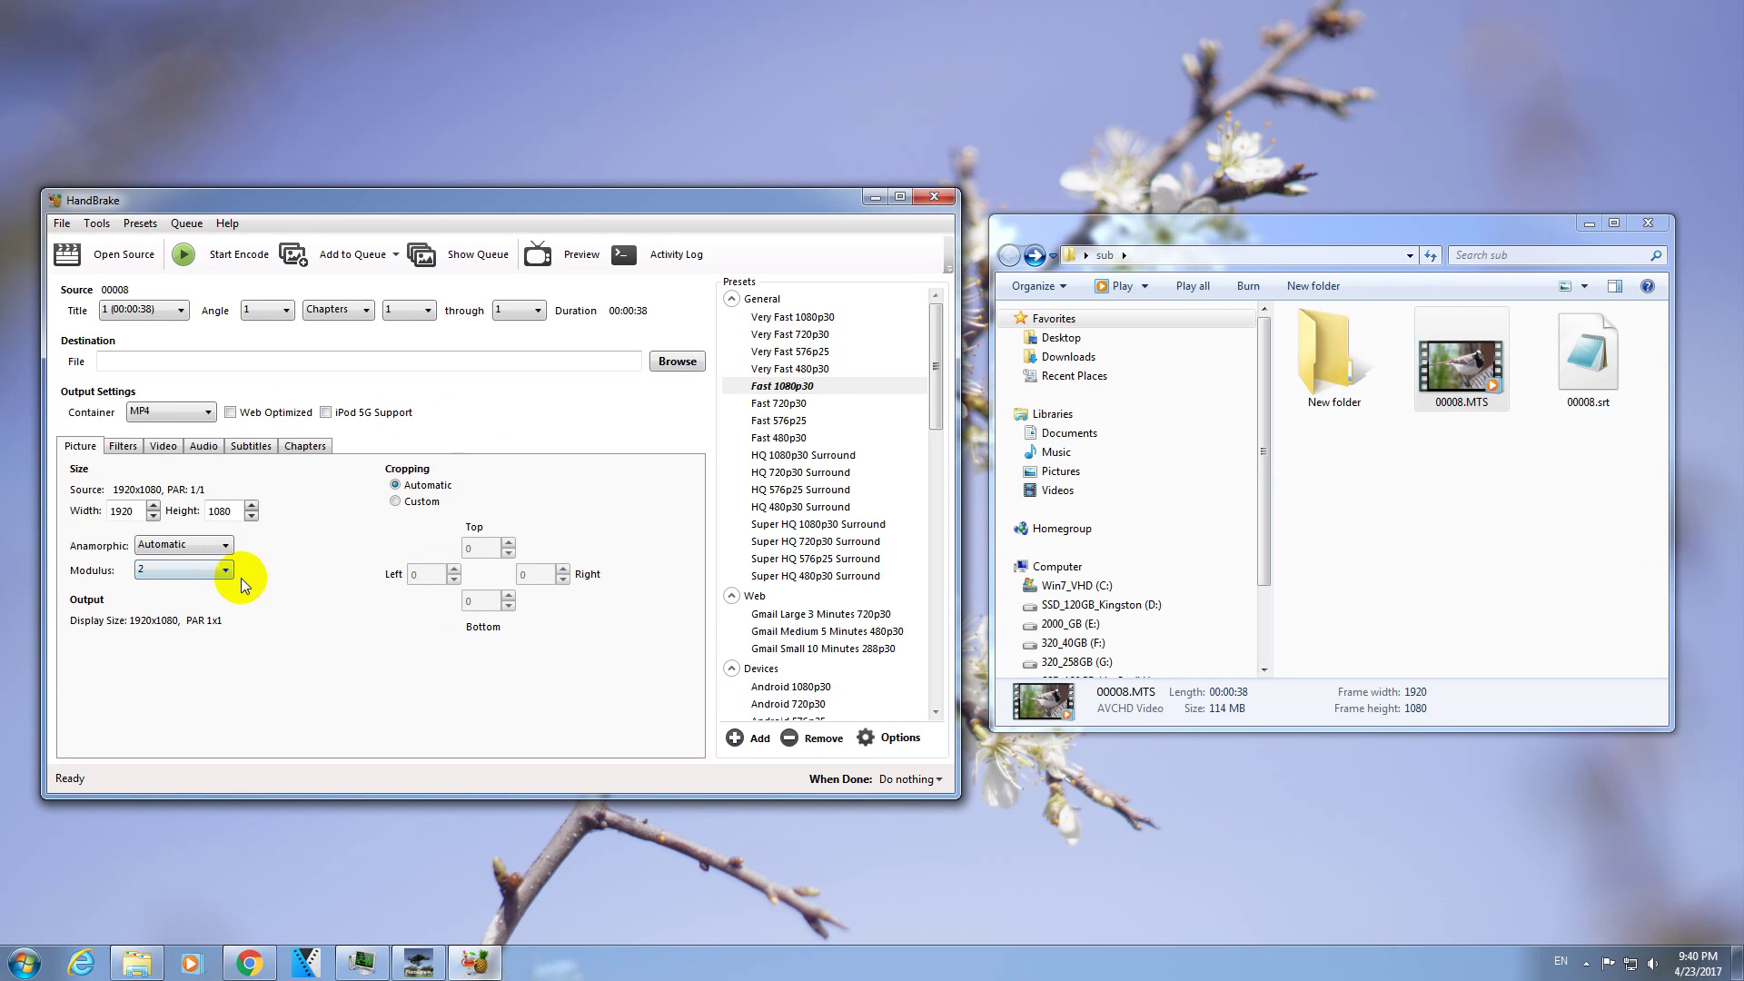
pyautogui.click(124, 510)
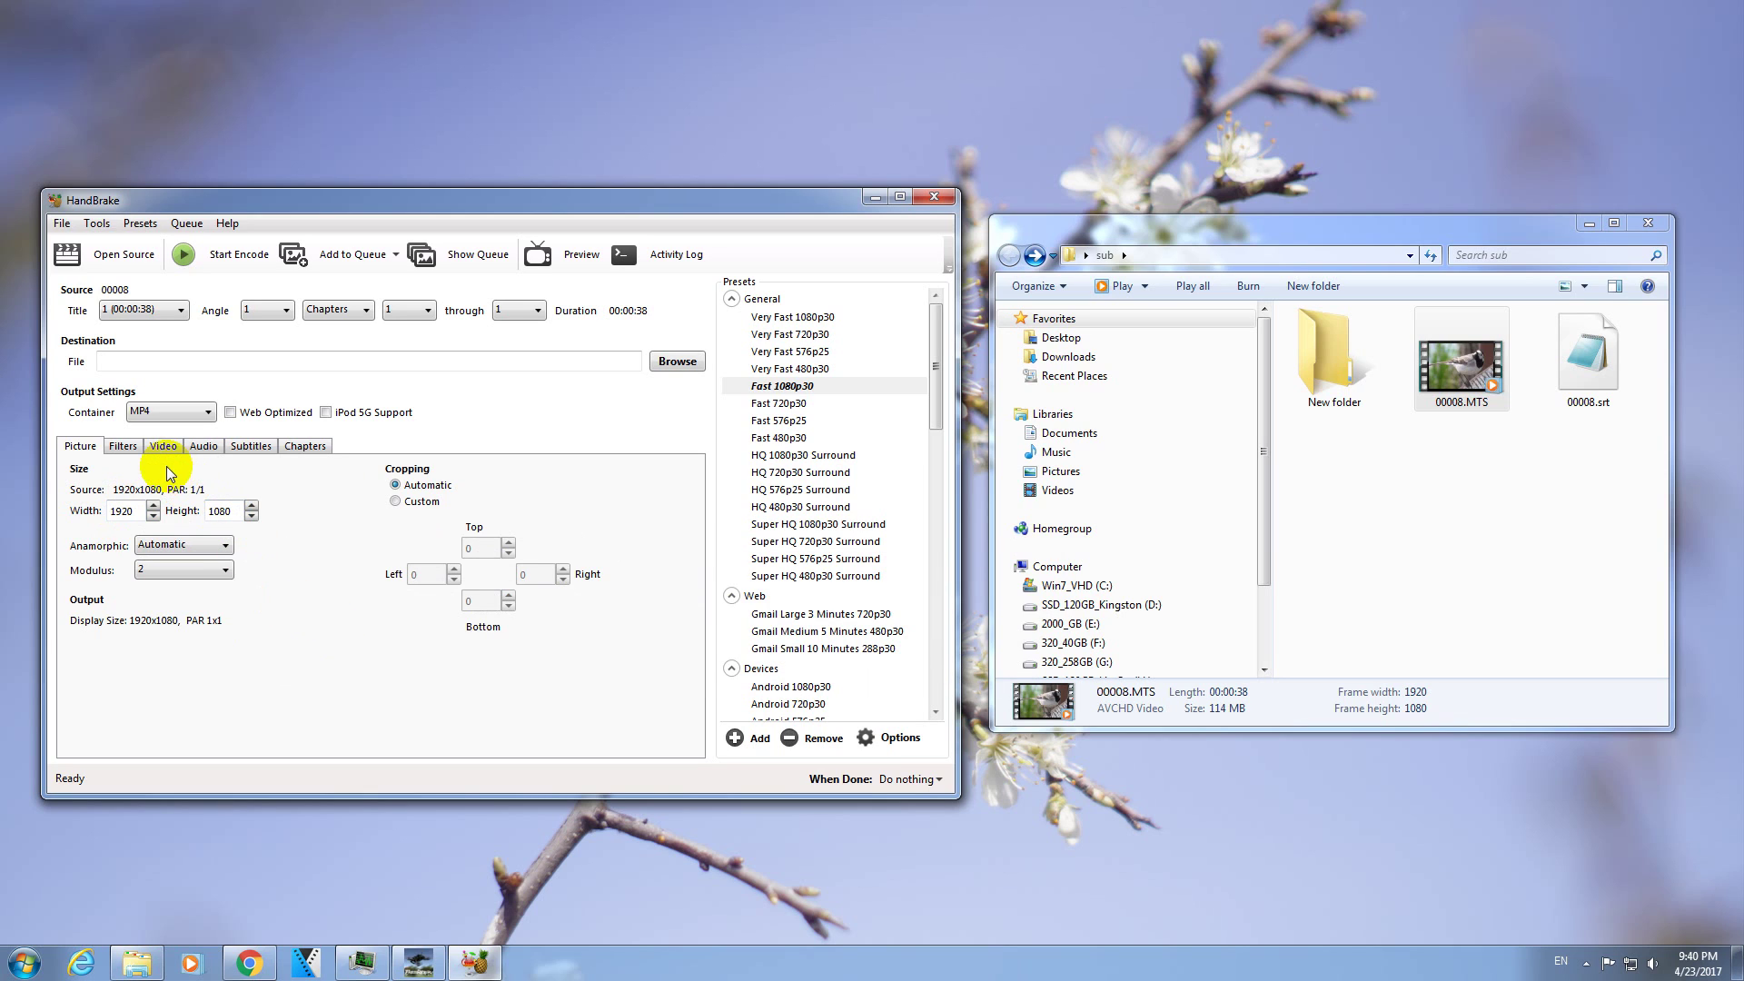
# Step: Show the Video settings and view 00008.MTS's Properties details
pyautogui.click(123, 447)
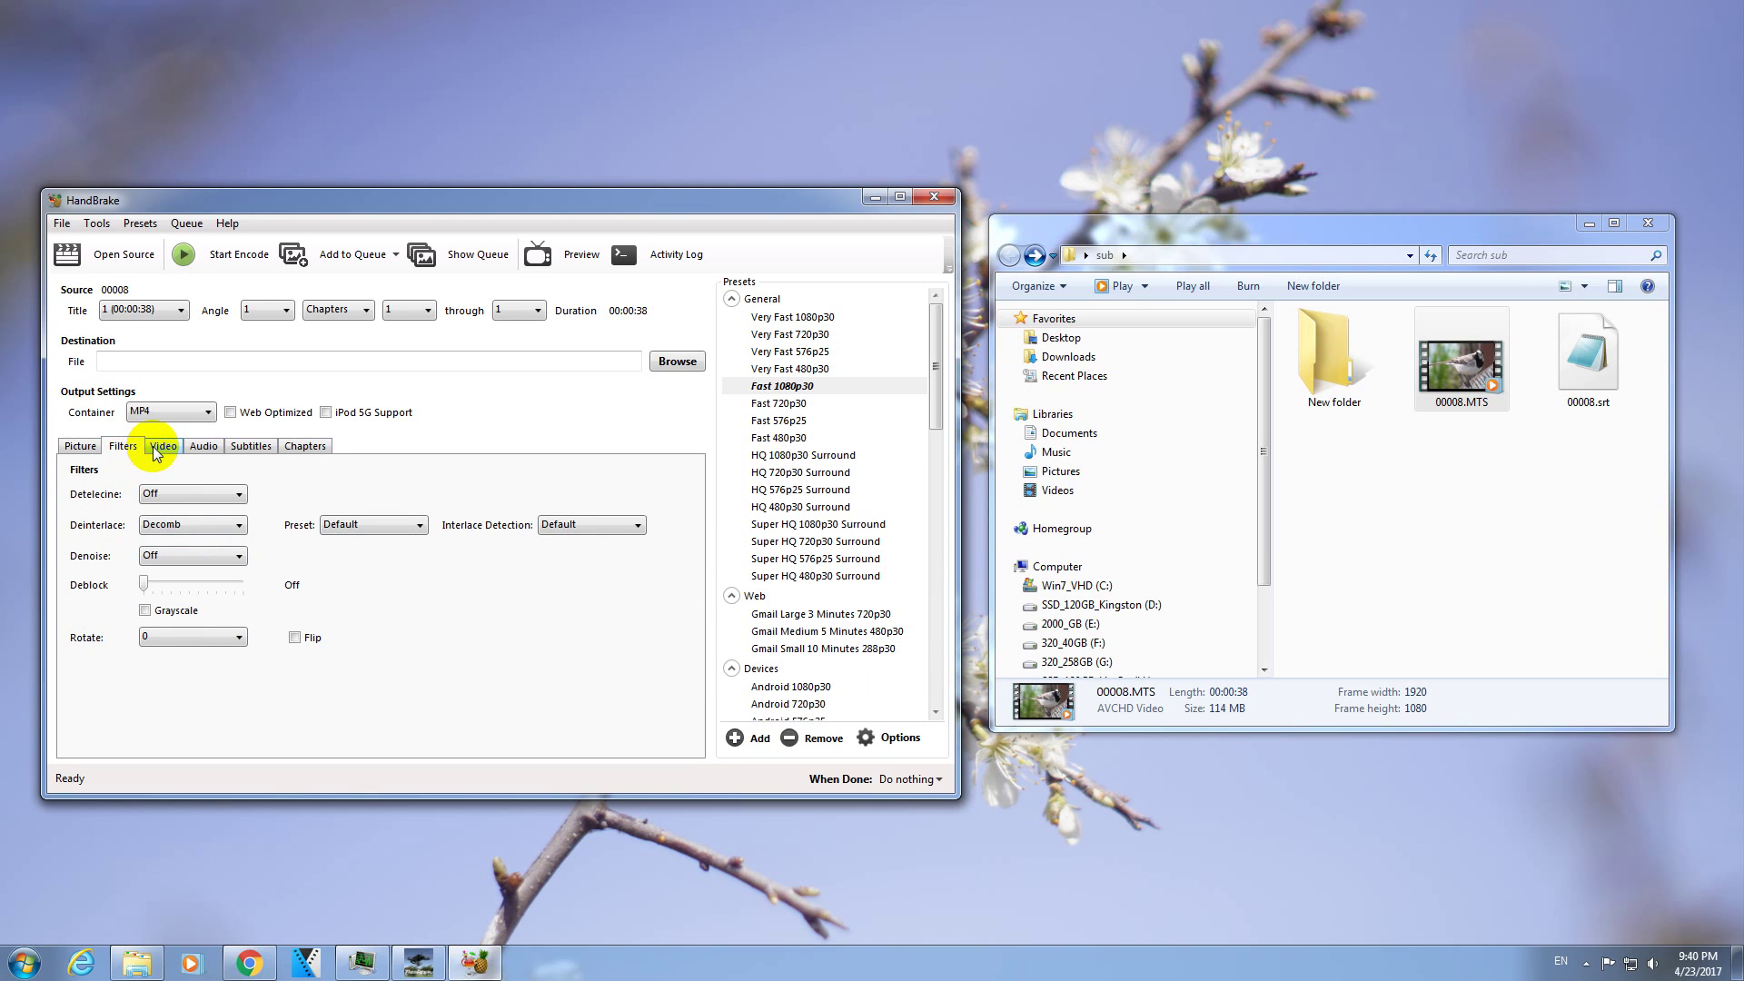
pyautogui.click(166, 447)
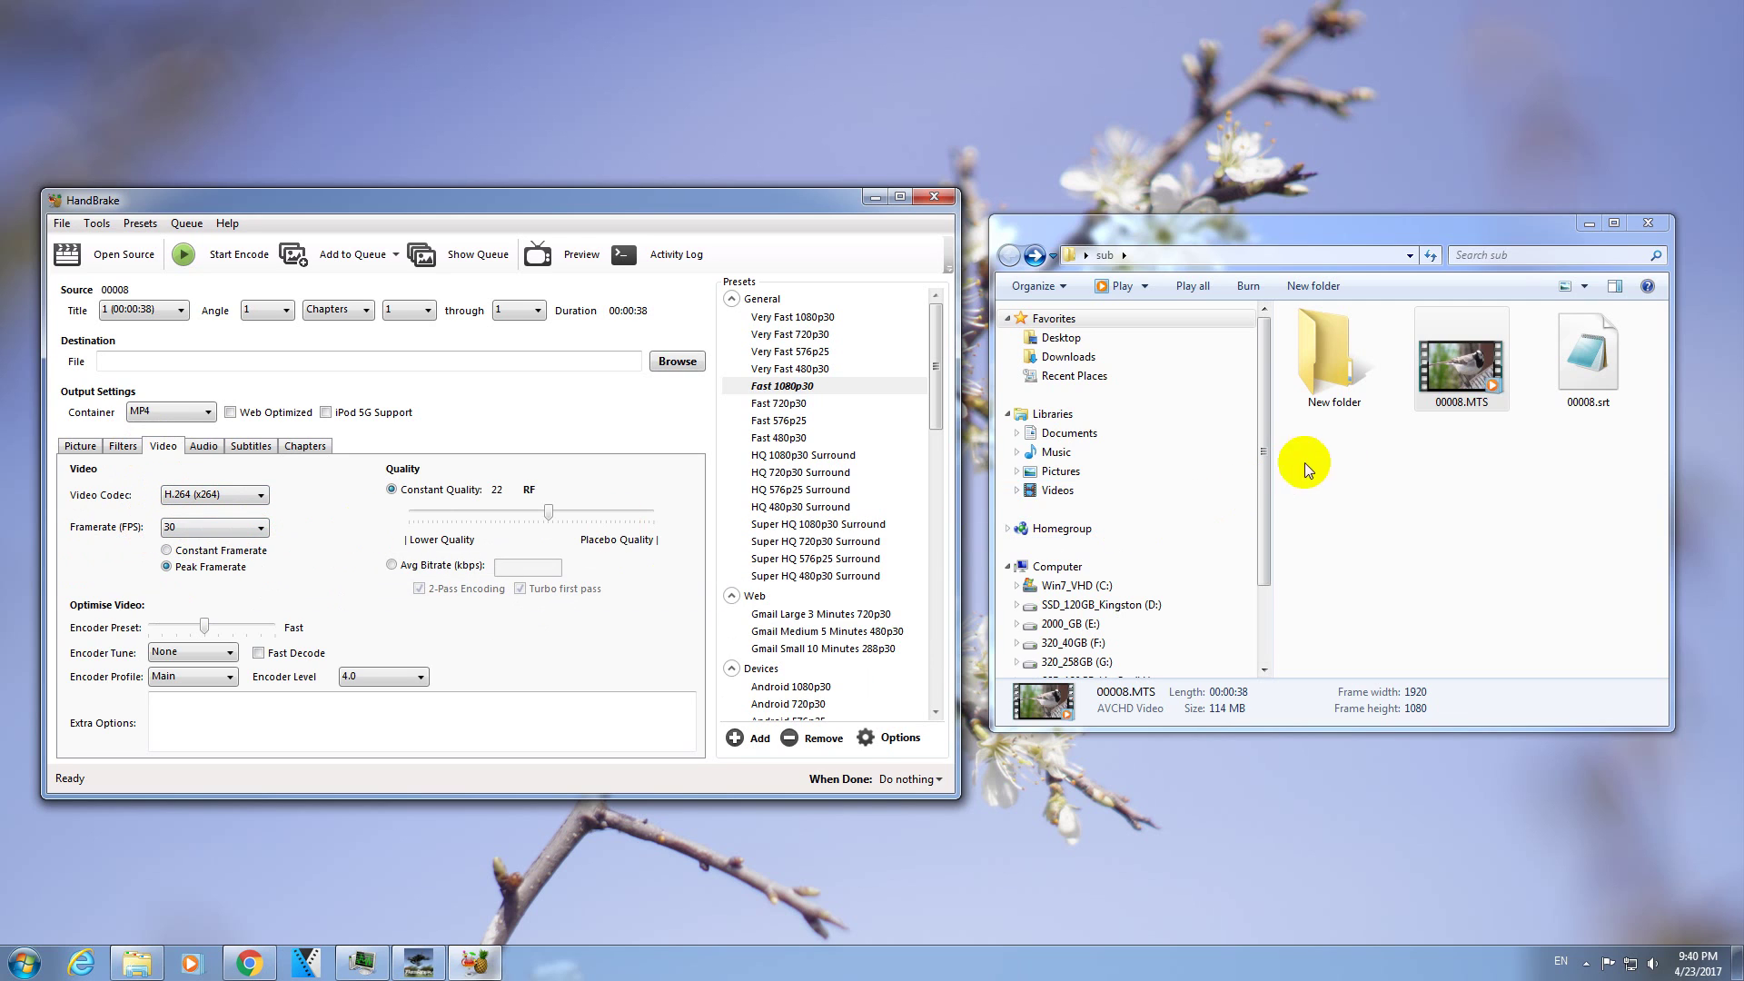
pyautogui.rightClick(1457, 386)
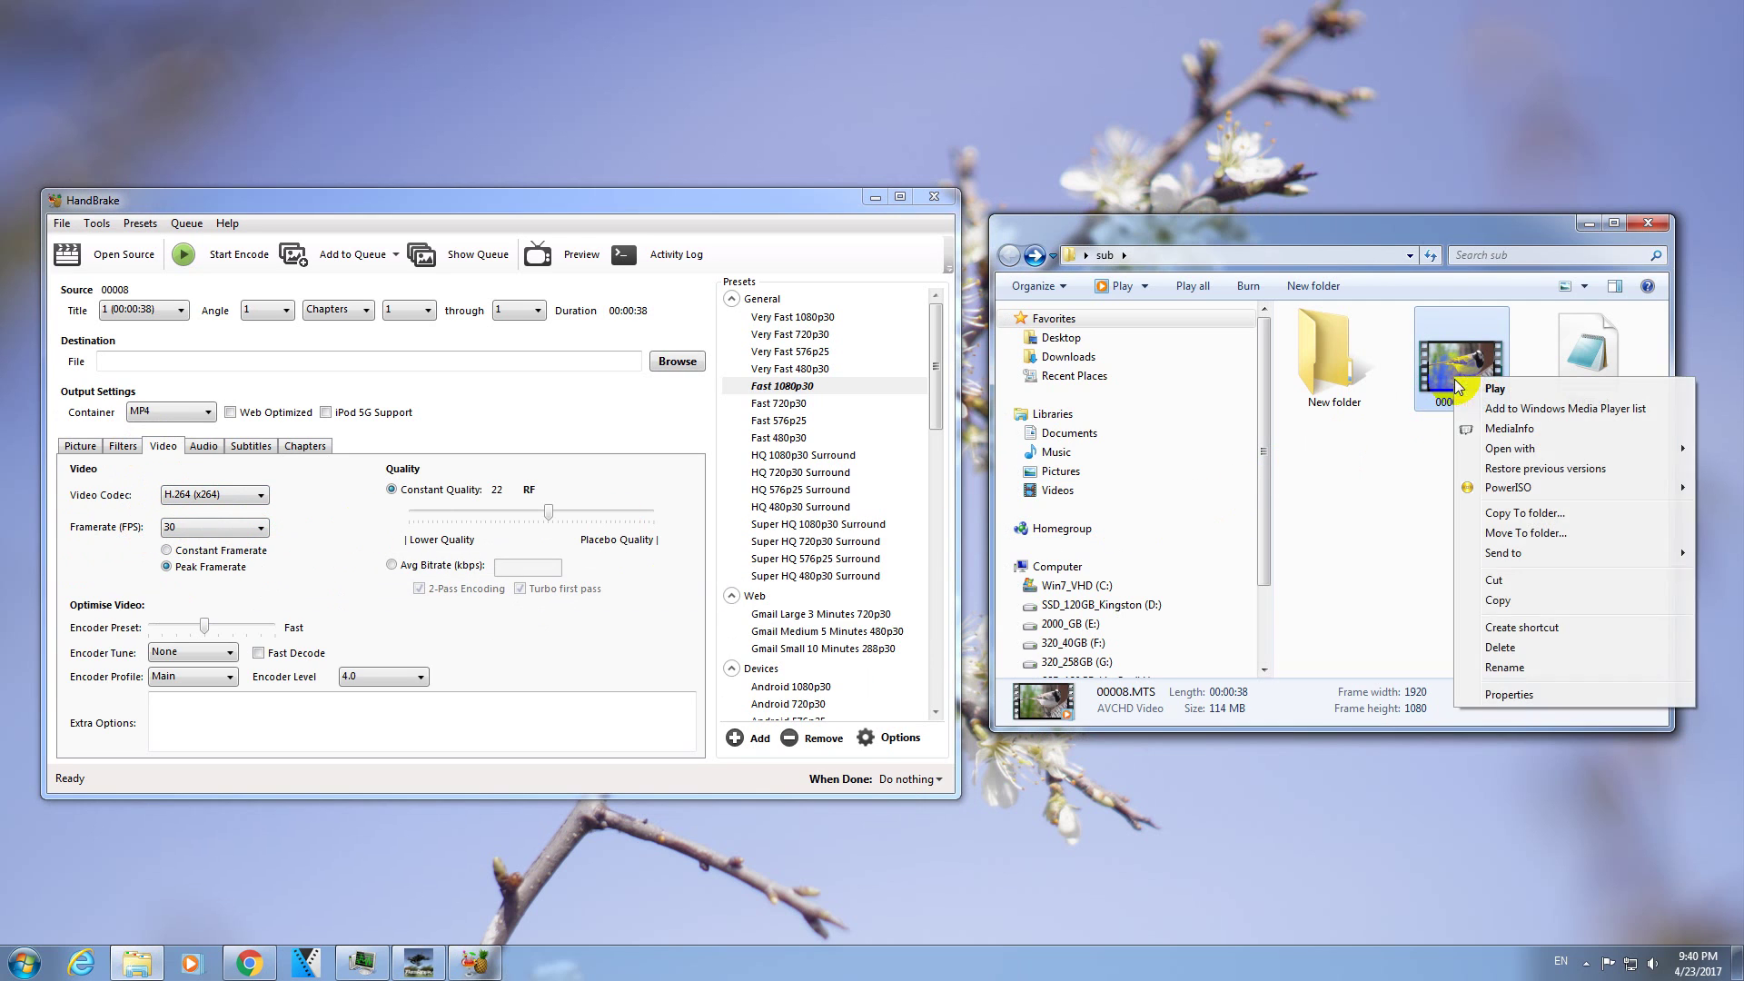
pyautogui.click(1504, 694)
pyautogui.click(1527, 422)
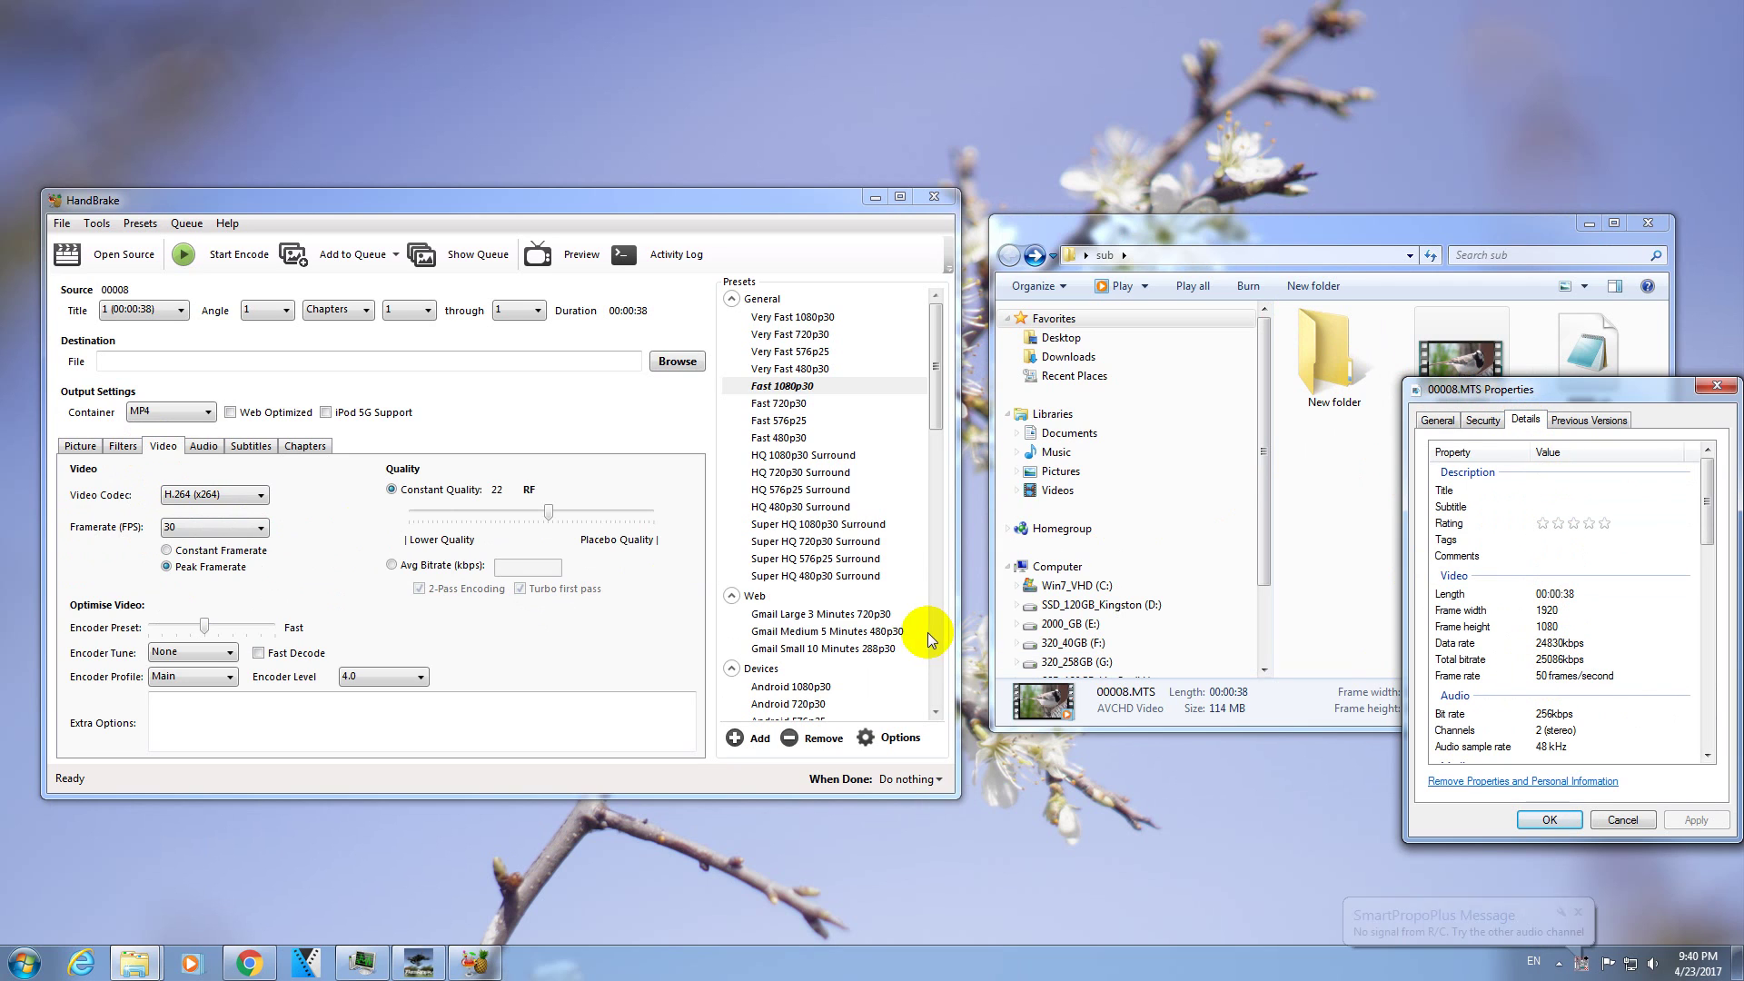
# Step: Set framerate to Same as source, keep H.264, and raise constant quality to RF 14
pyautogui.click(200, 529)
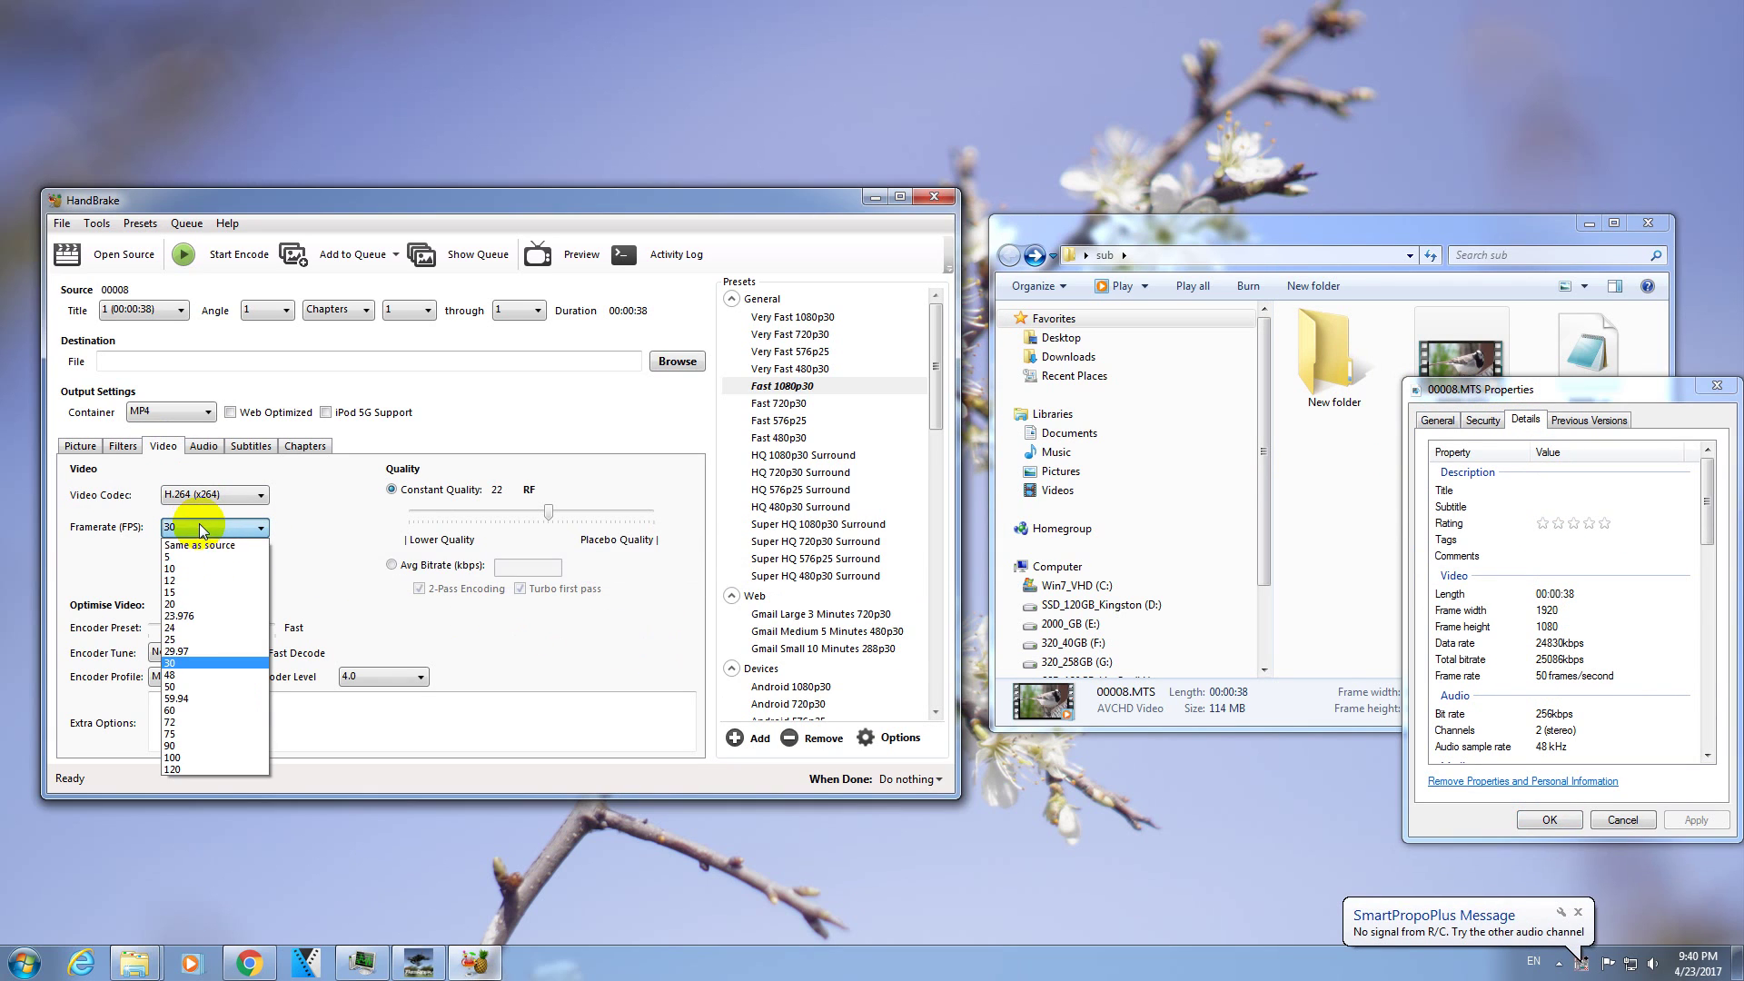
pyautogui.click(232, 546)
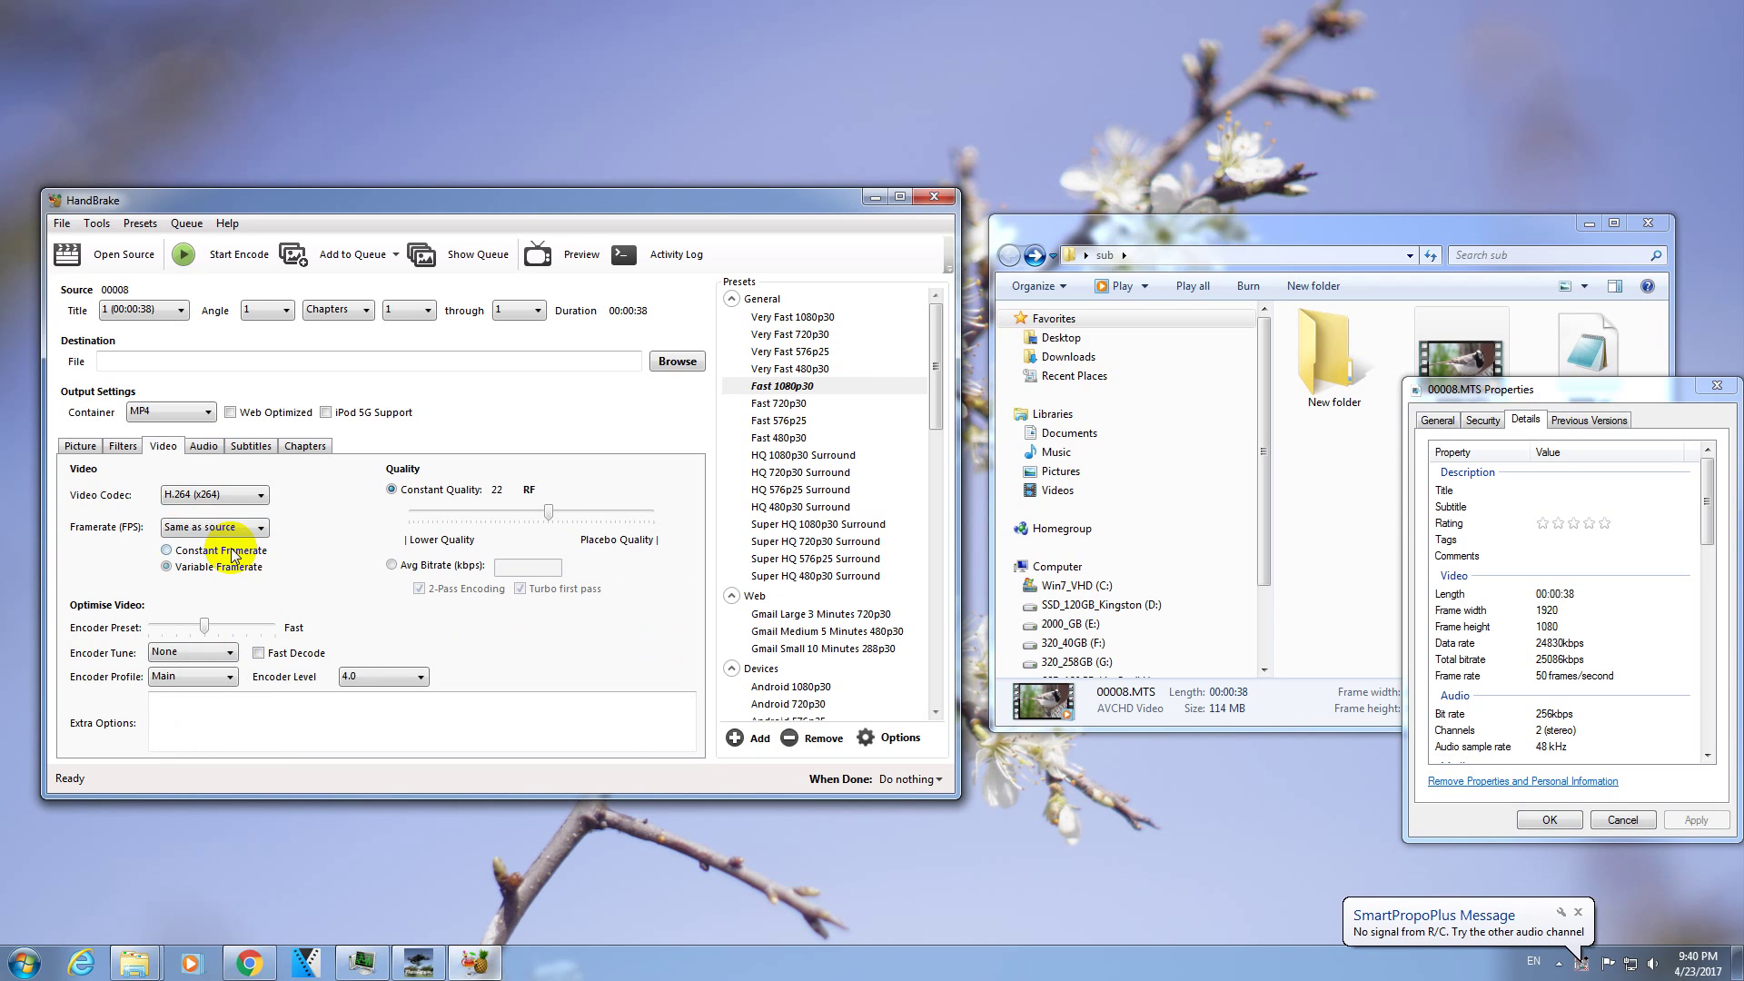
pyautogui.click(197, 500)
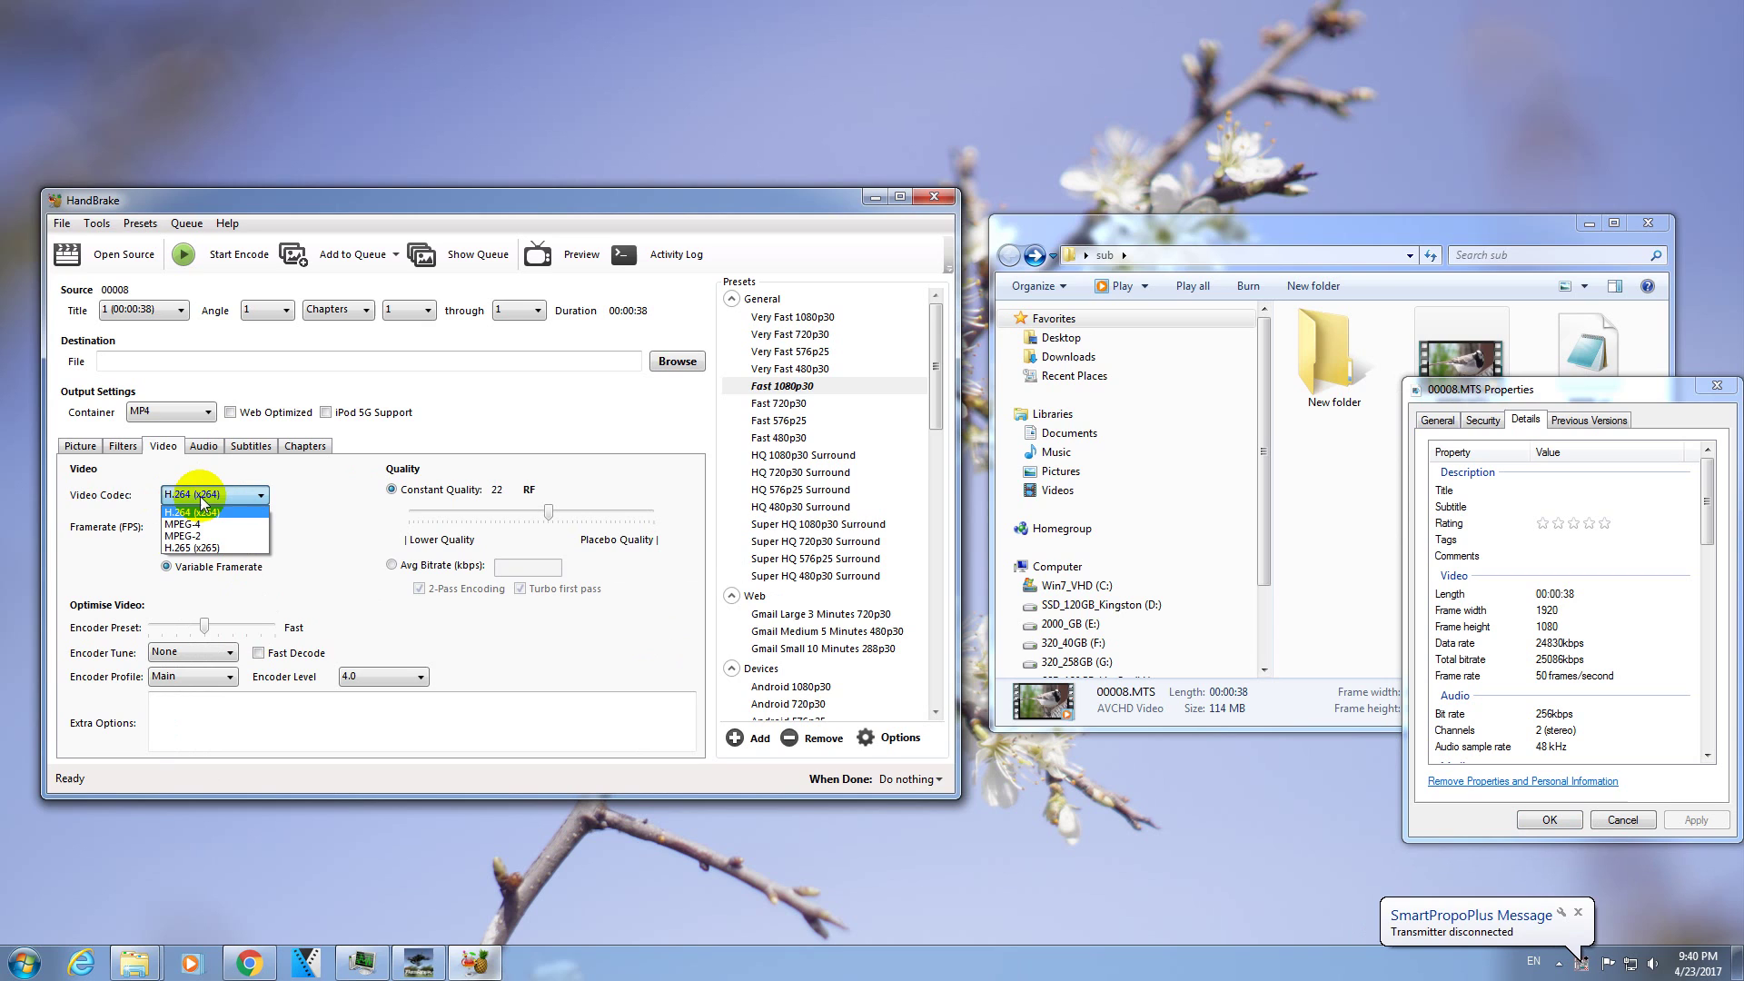
pyautogui.click(210, 505)
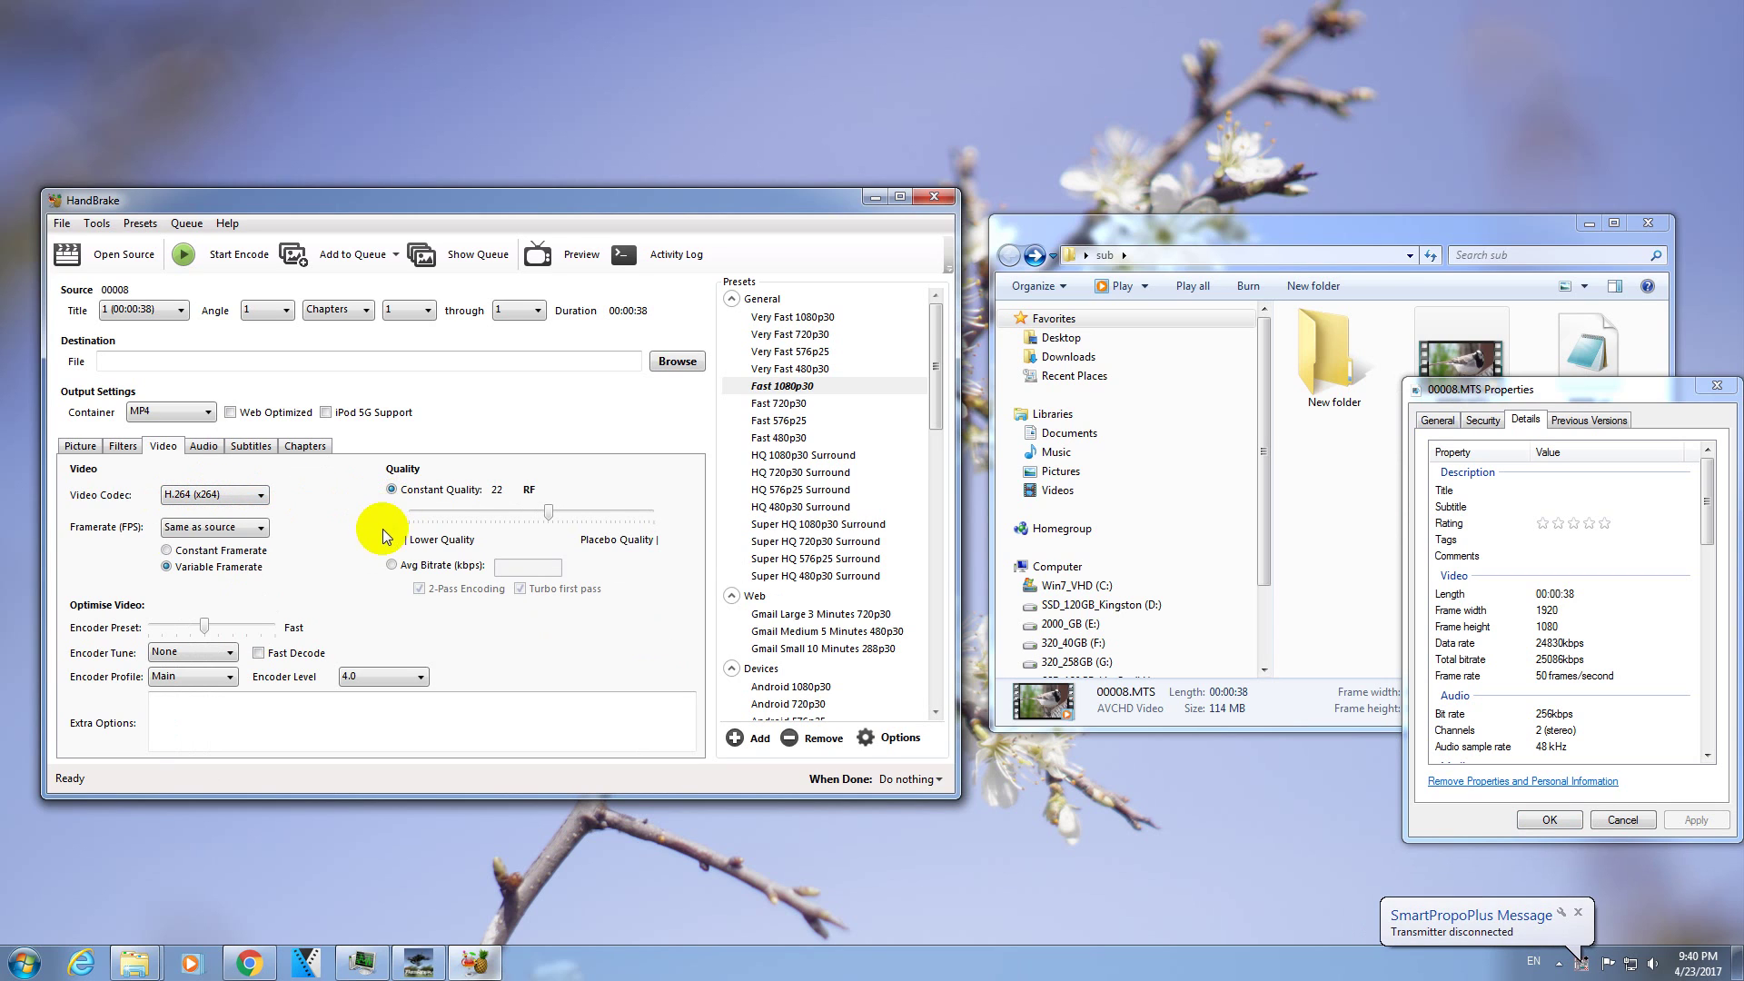
pyautogui.click(595, 514)
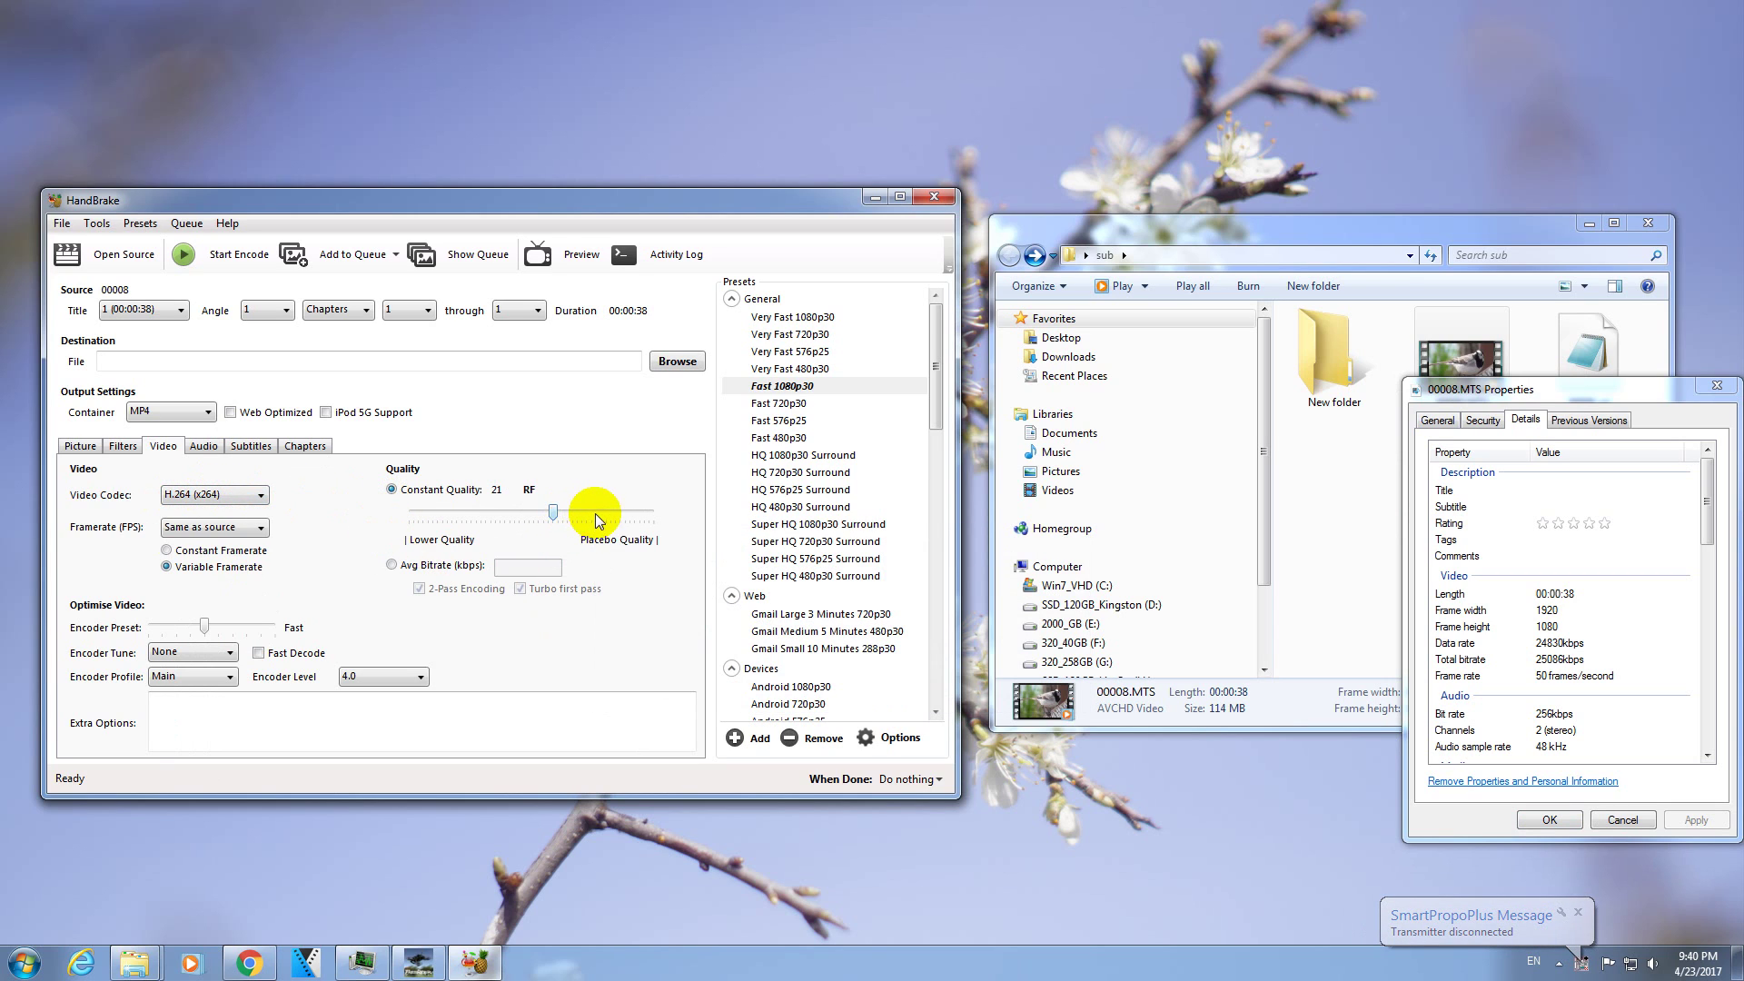
pyautogui.moveTo(596, 519); pyautogui.dragTo(589, 515)
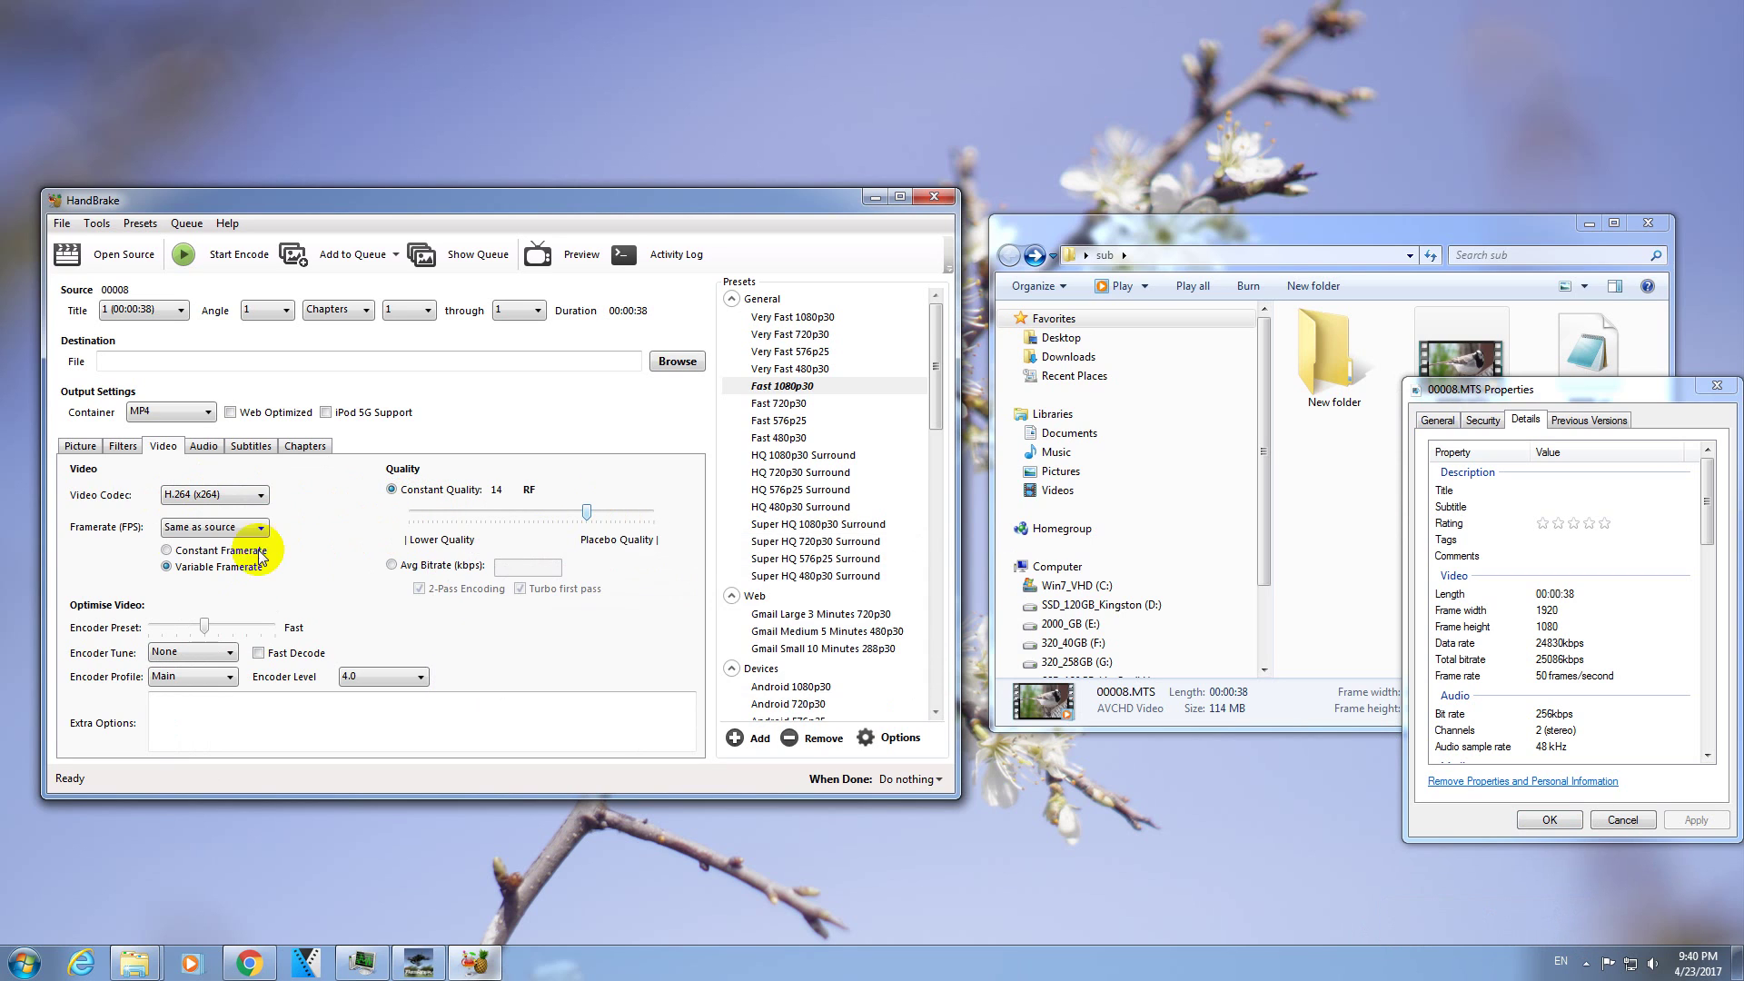
# Step: Bring up the Subtitles settings and close the clip's Properties window
pyautogui.click(204, 447)
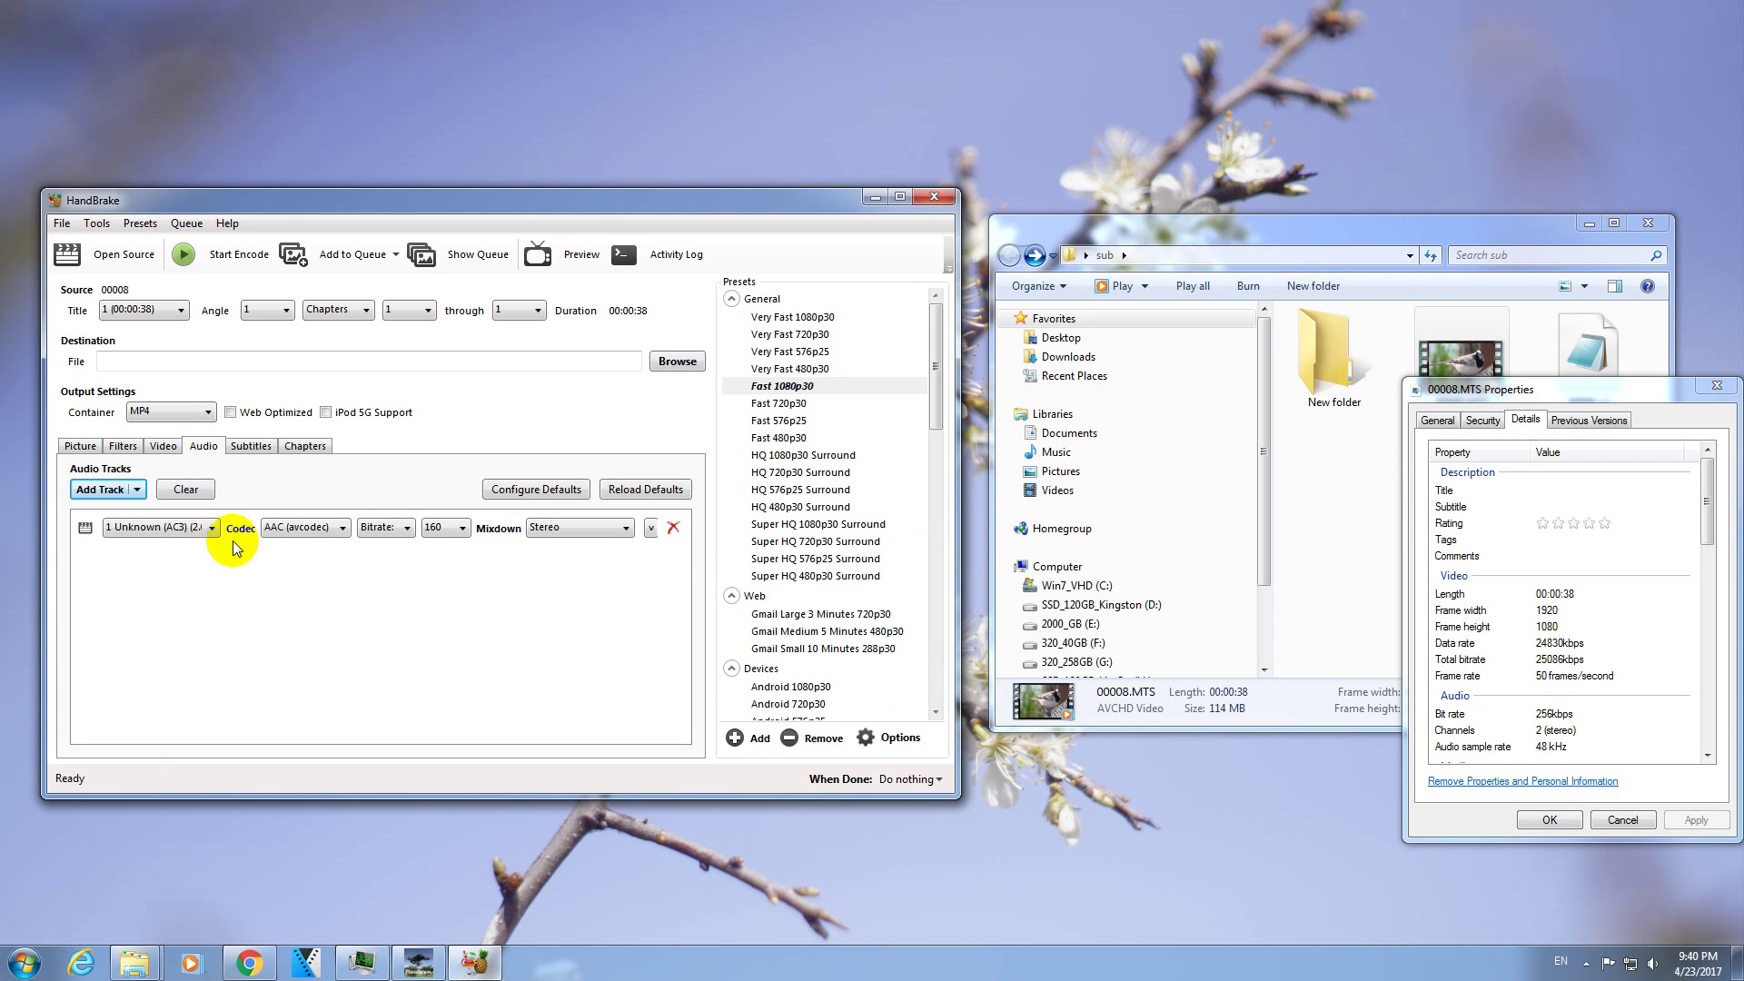
pyautogui.click(249, 450)
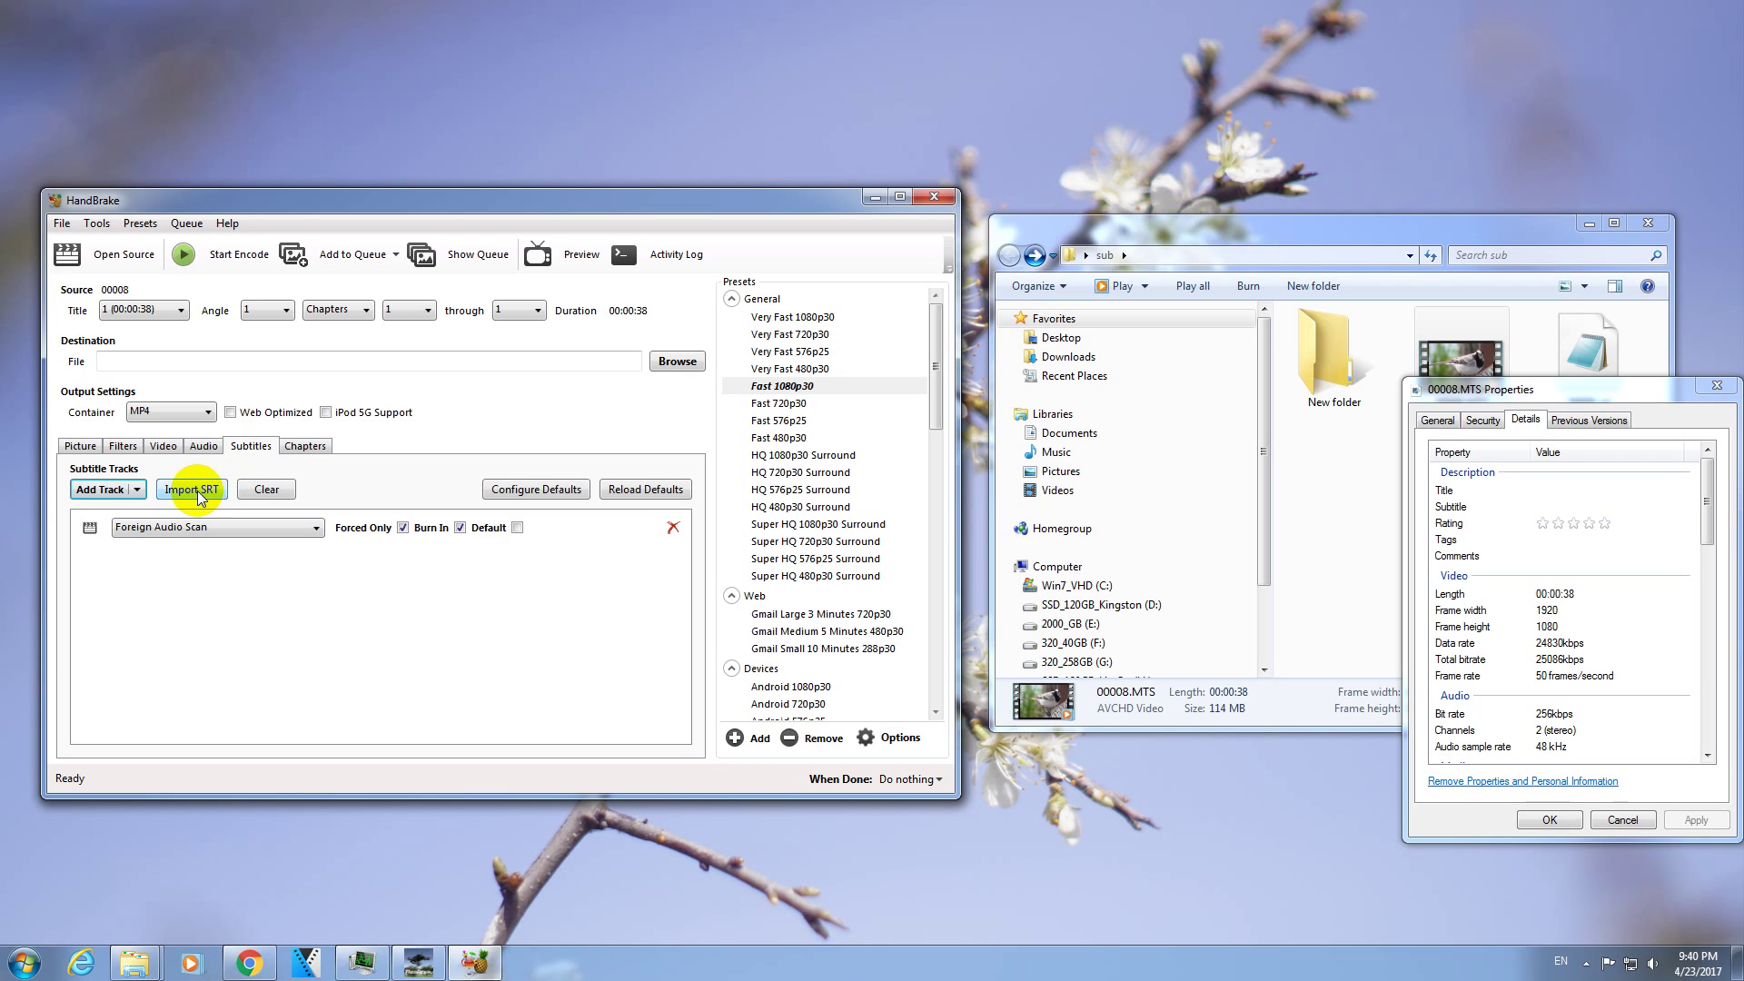
pyautogui.click(1711, 389)
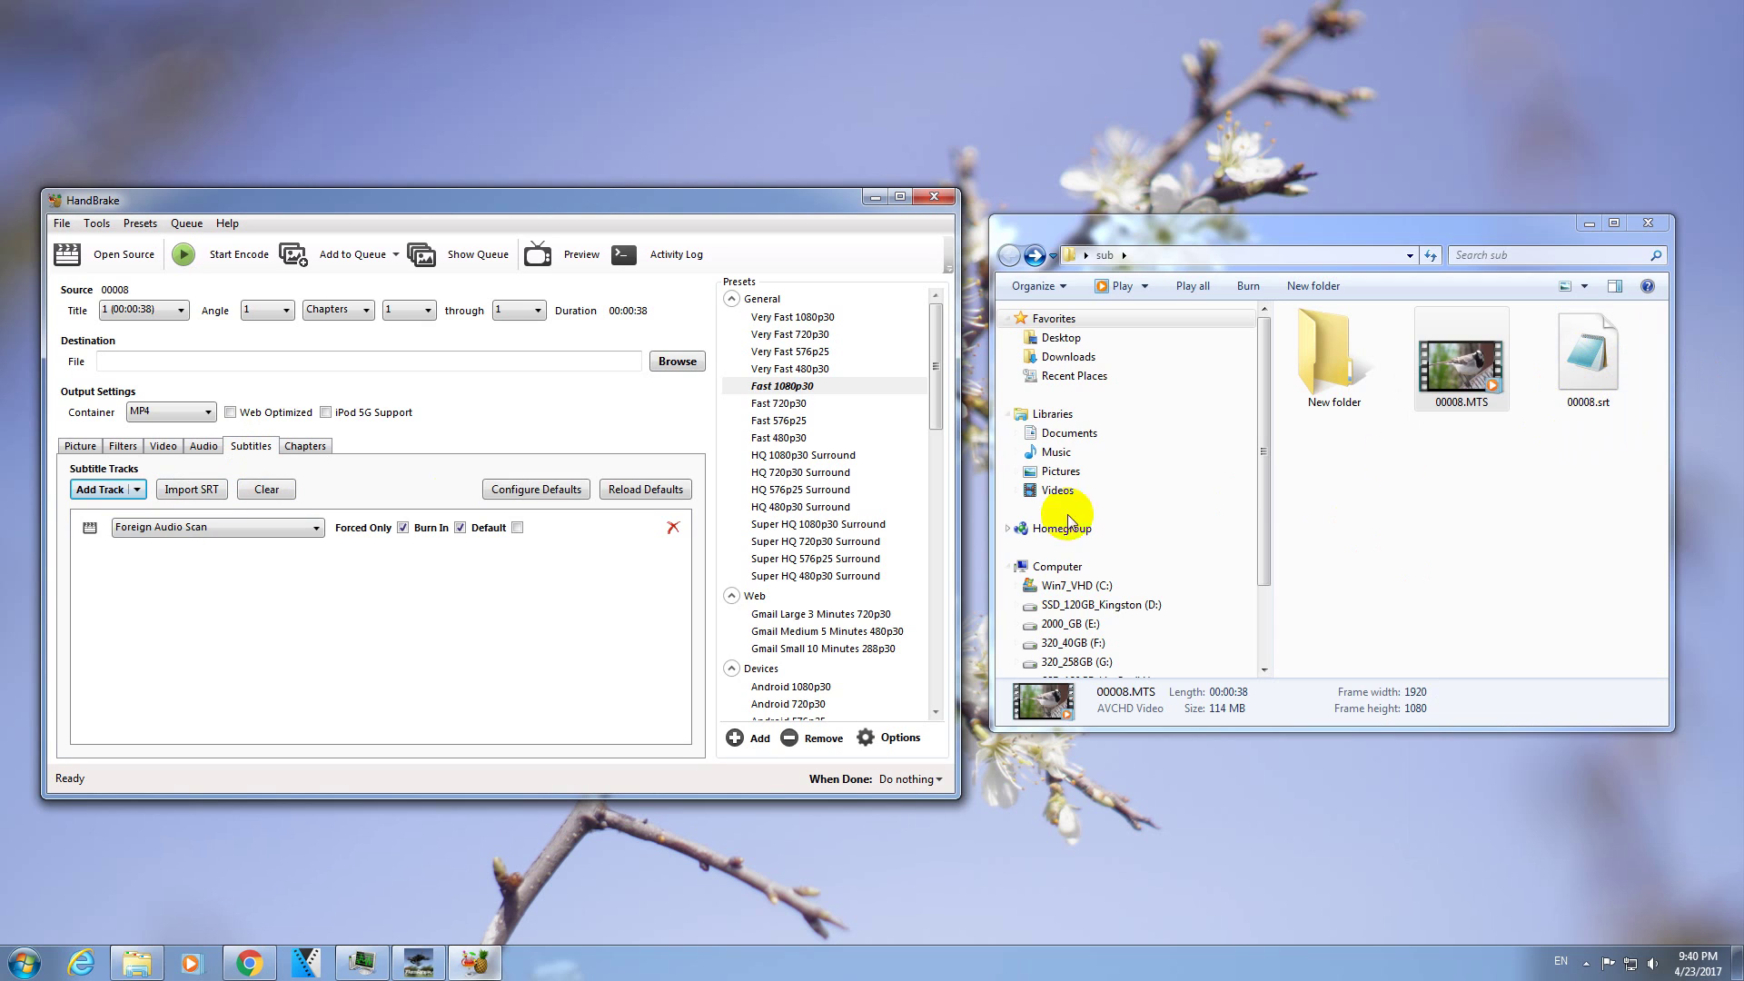
# Step: Import 00008.srt as a subtitle track and select it for burn-in
pyautogui.click(202, 493)
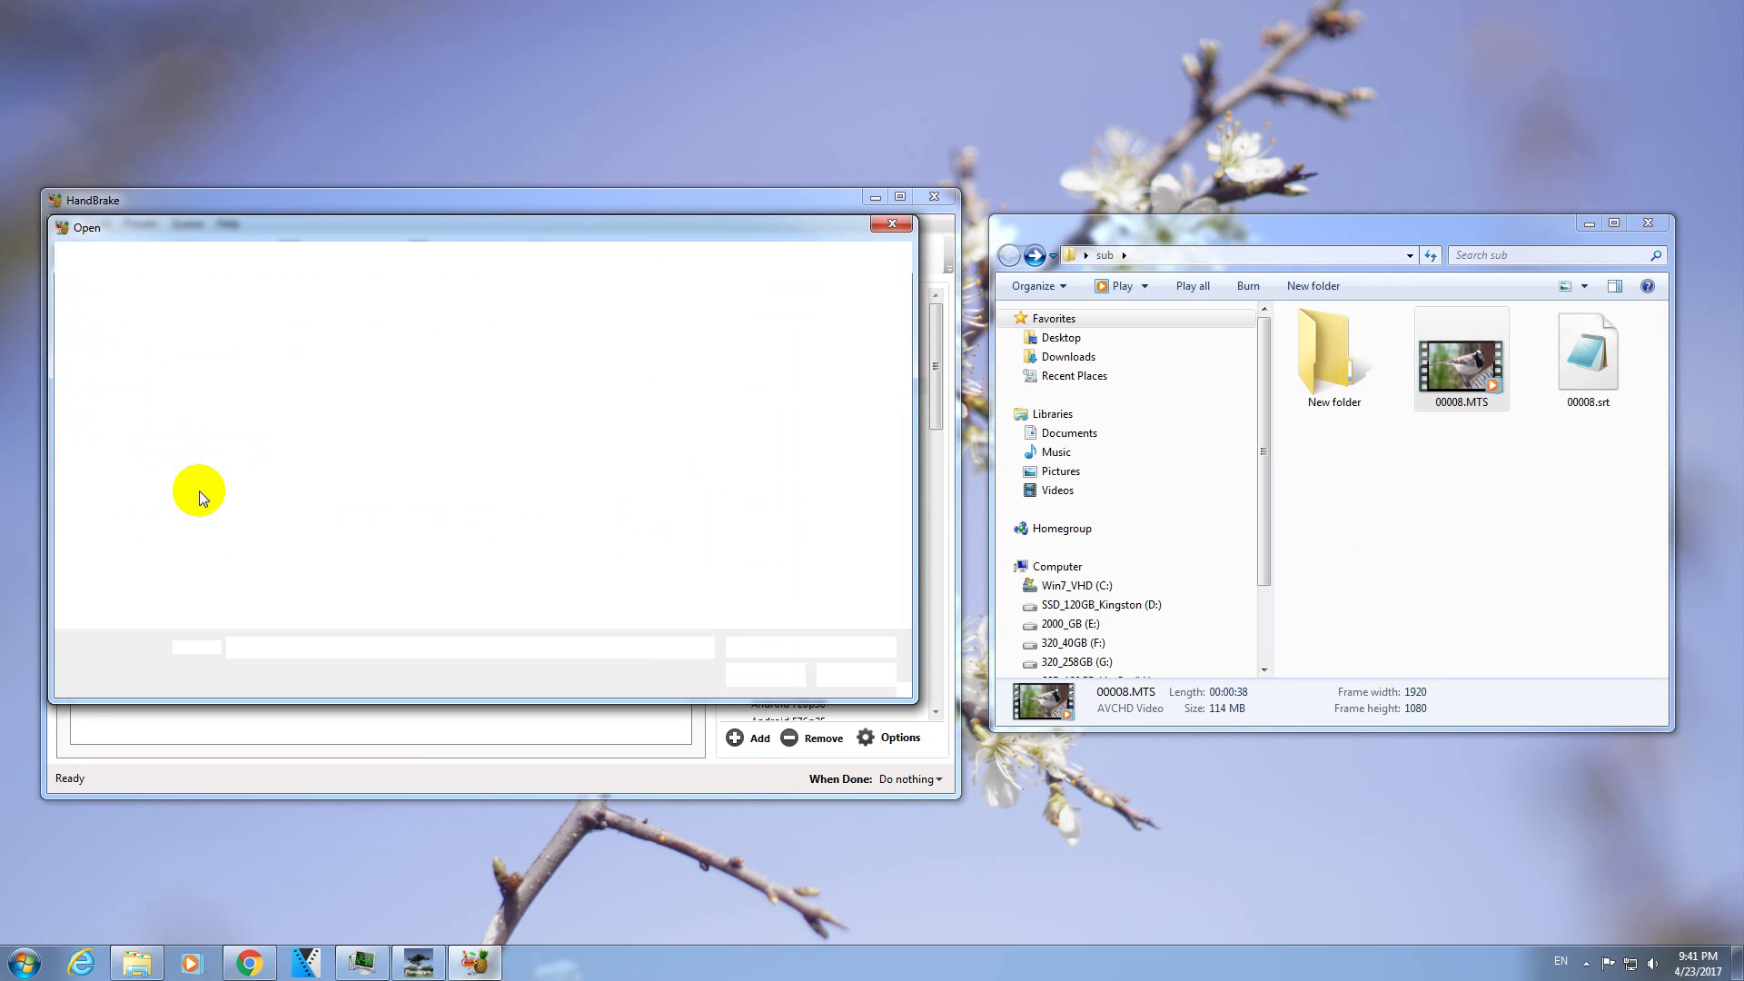
pyautogui.click(451, 376)
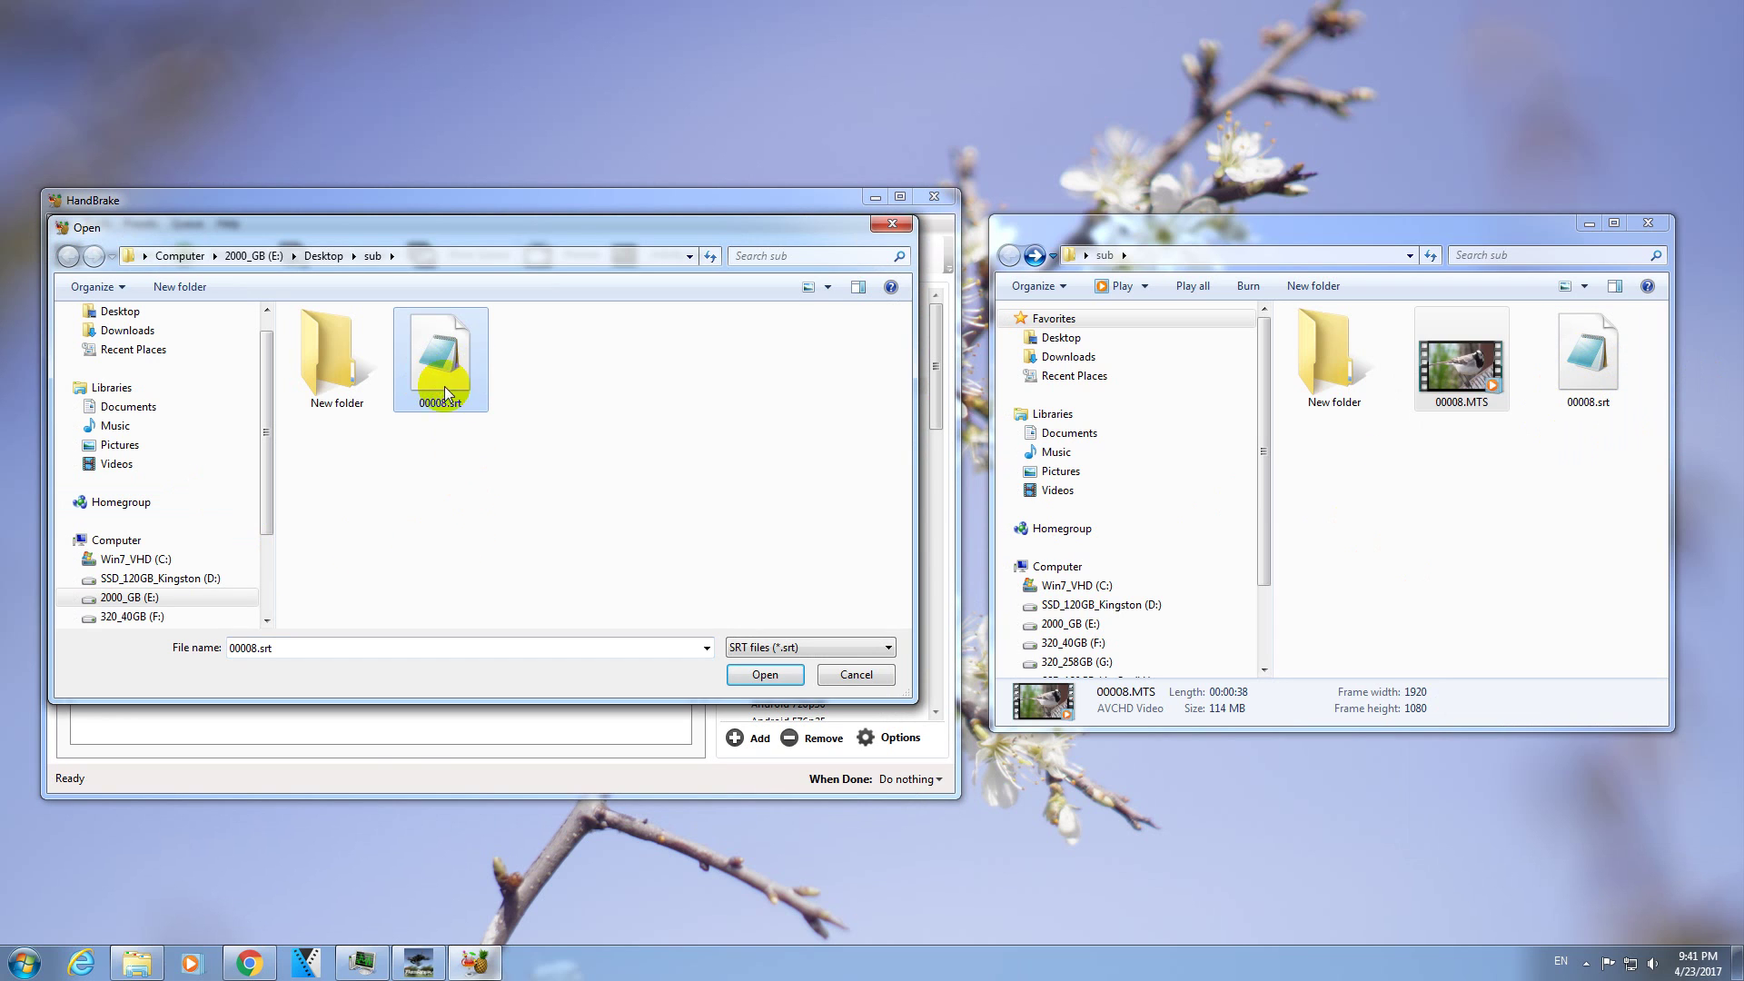
pyautogui.click(760, 677)
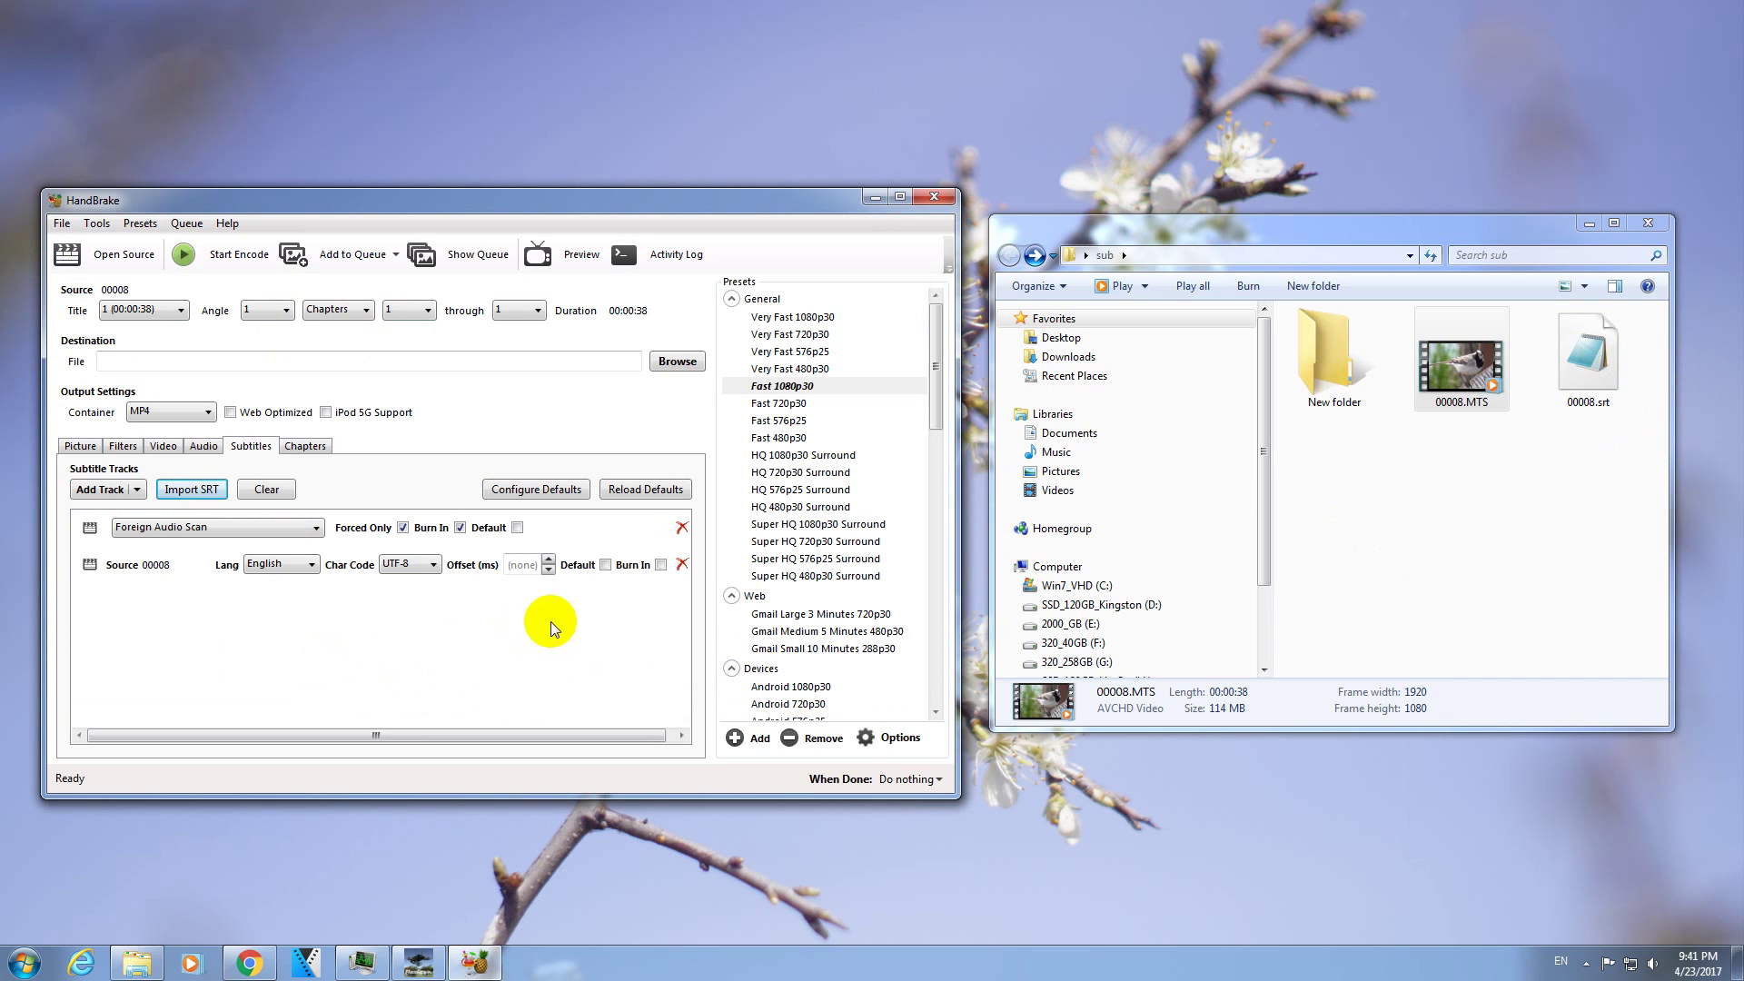
pyautogui.click(134, 567)
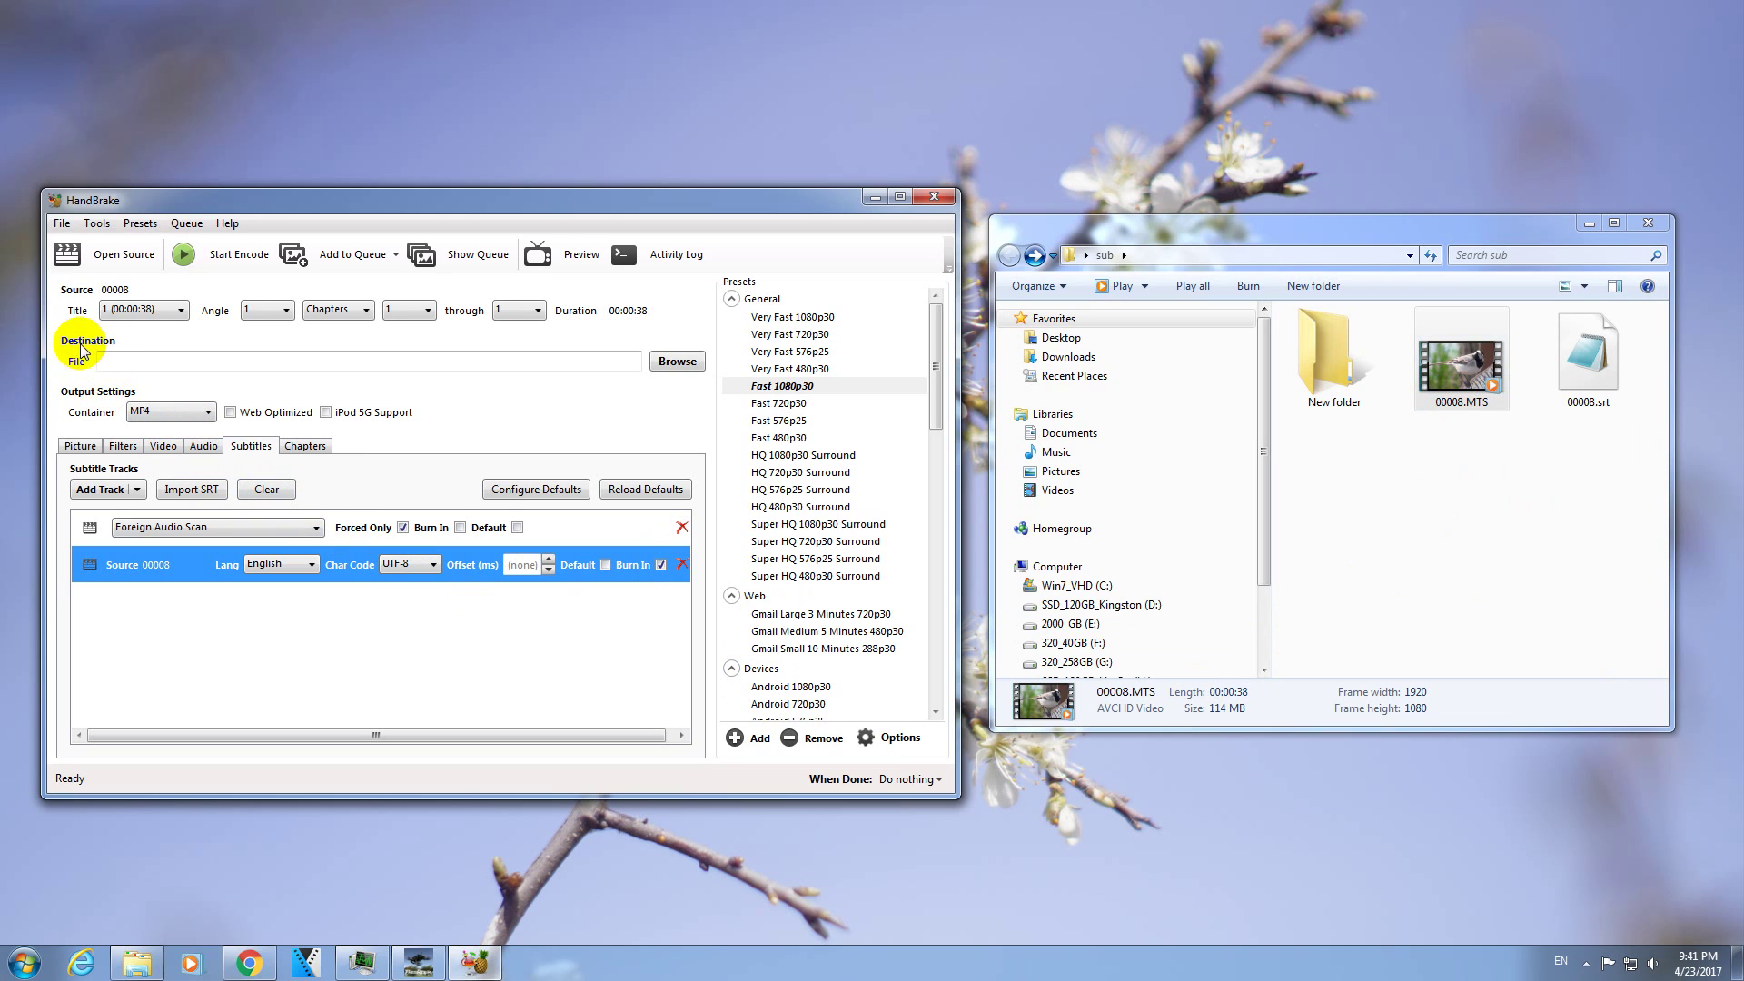
# Step: Save the output as new.mp4 in the E:\desktop\sub folder
pyautogui.click(675, 362)
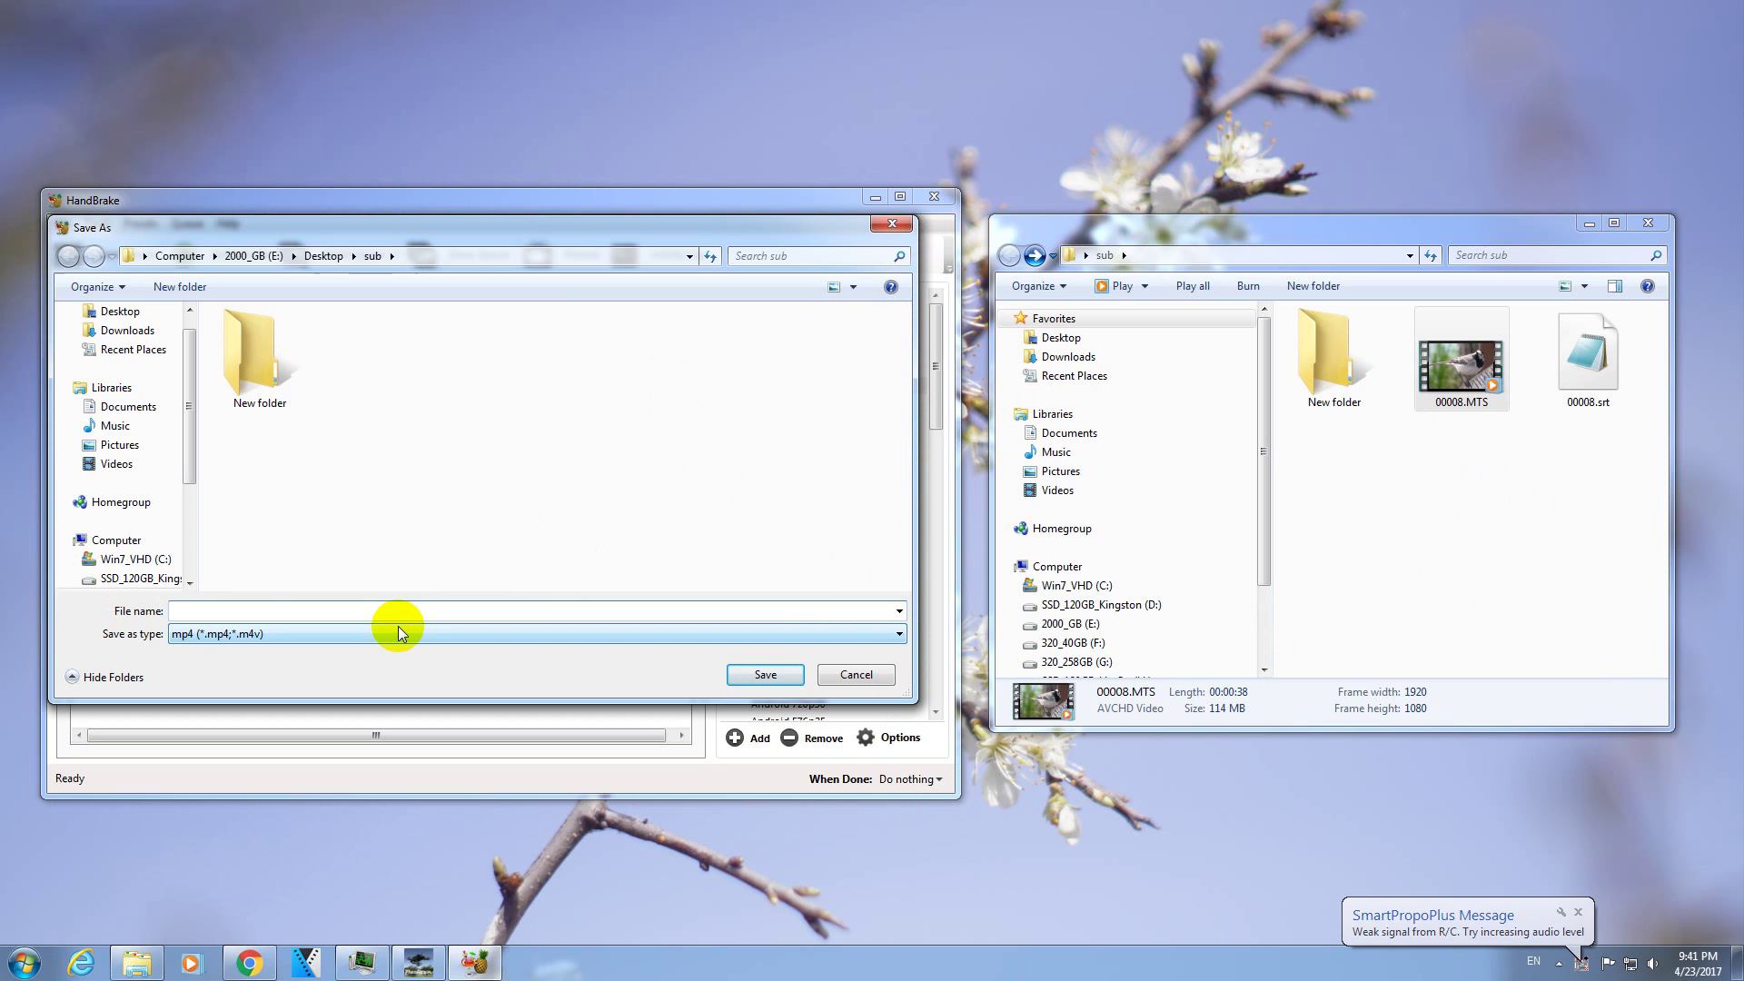
pyautogui.write('new')
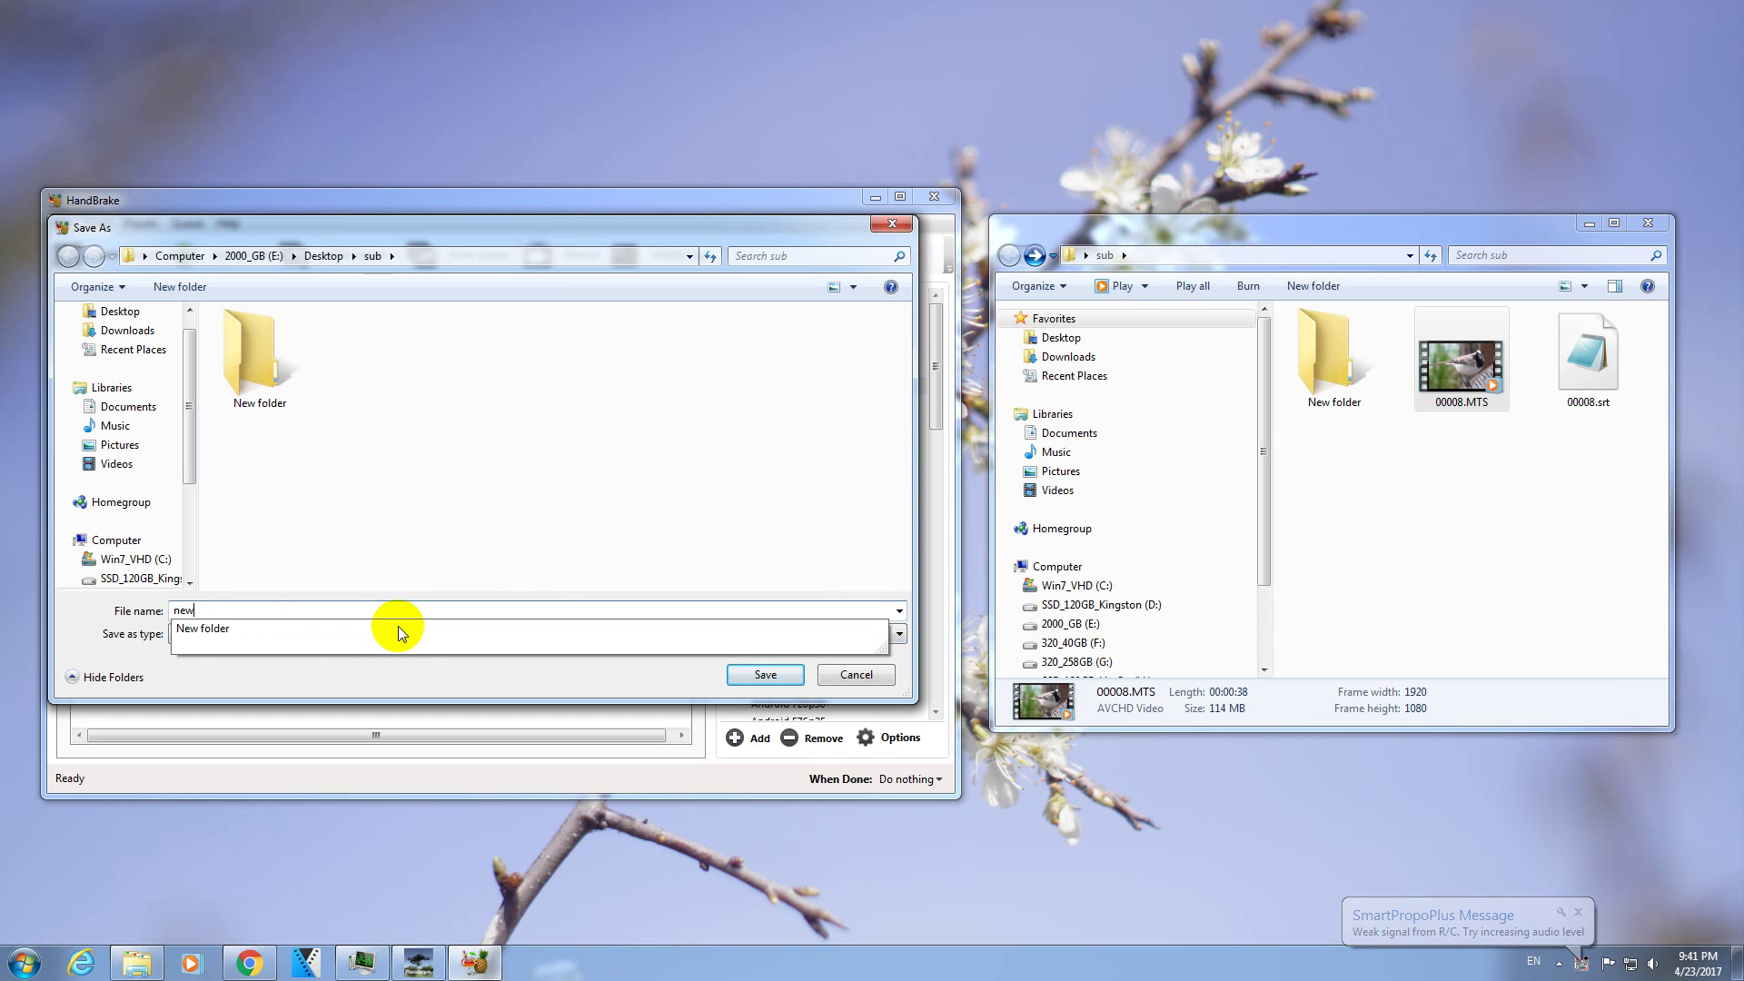
pyautogui.click(557, 612)
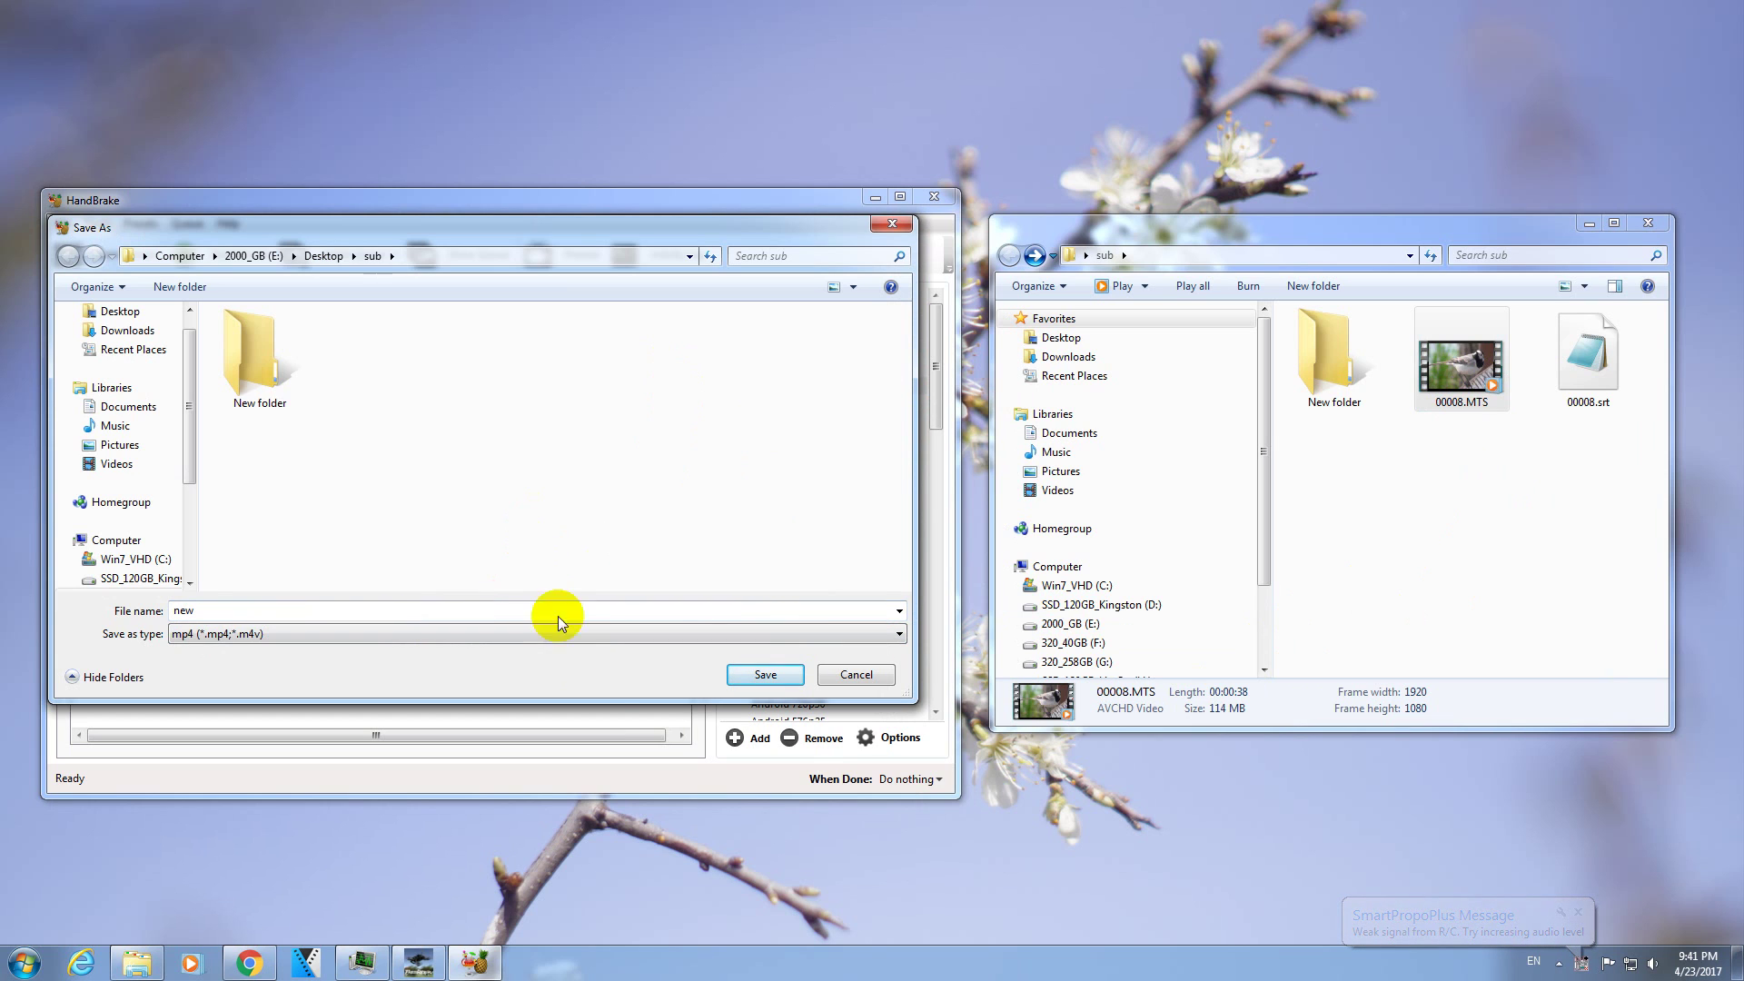
pyautogui.click(765, 676)
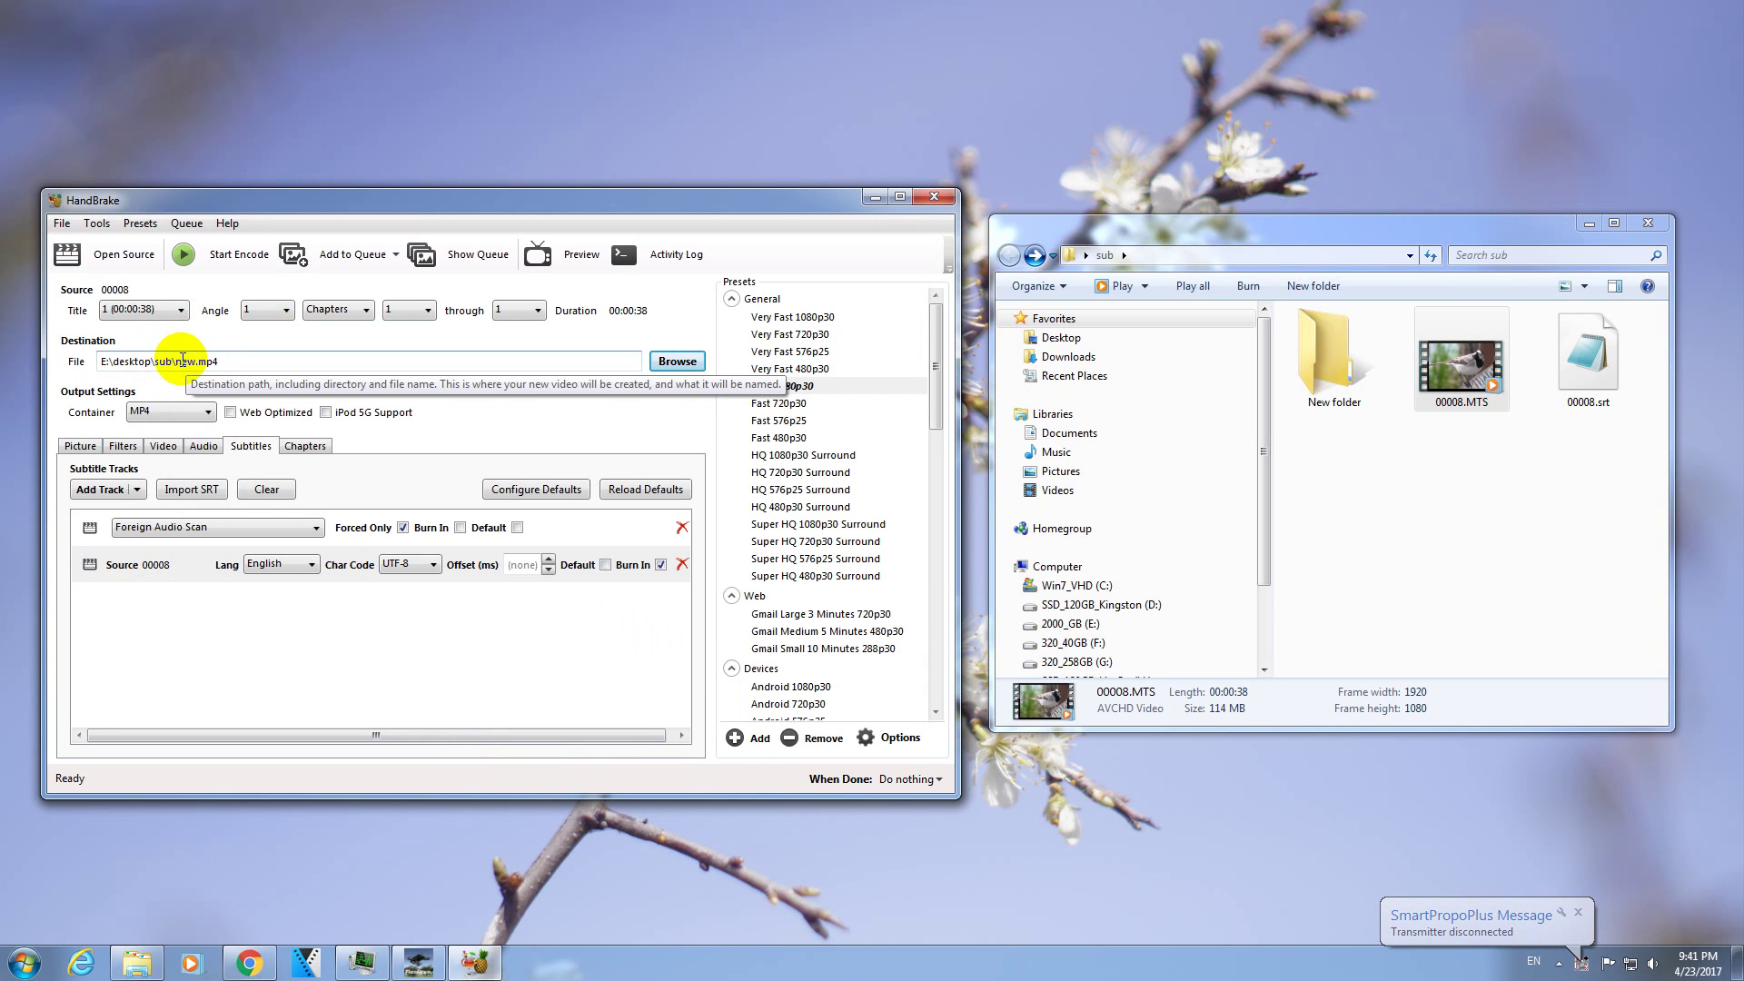
# Step: Encode to new.mp4 and close HandBrake once the queue finishes
pyautogui.click(207, 265)
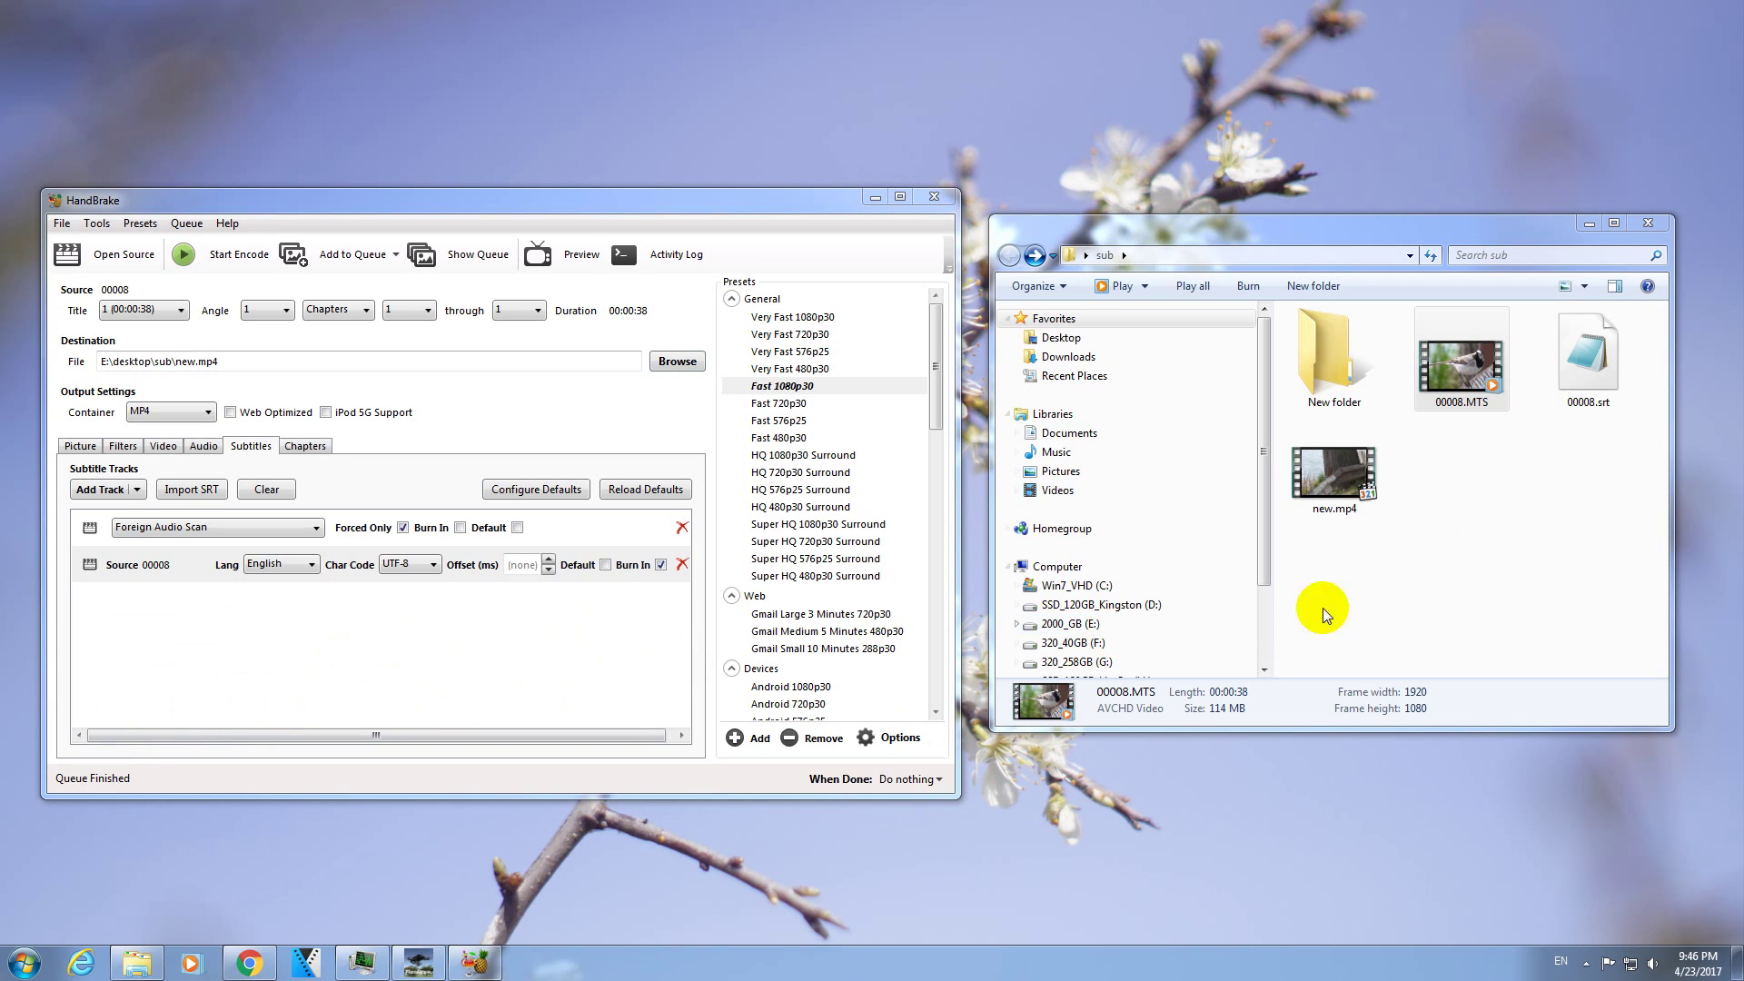
pyautogui.click(1480, 590)
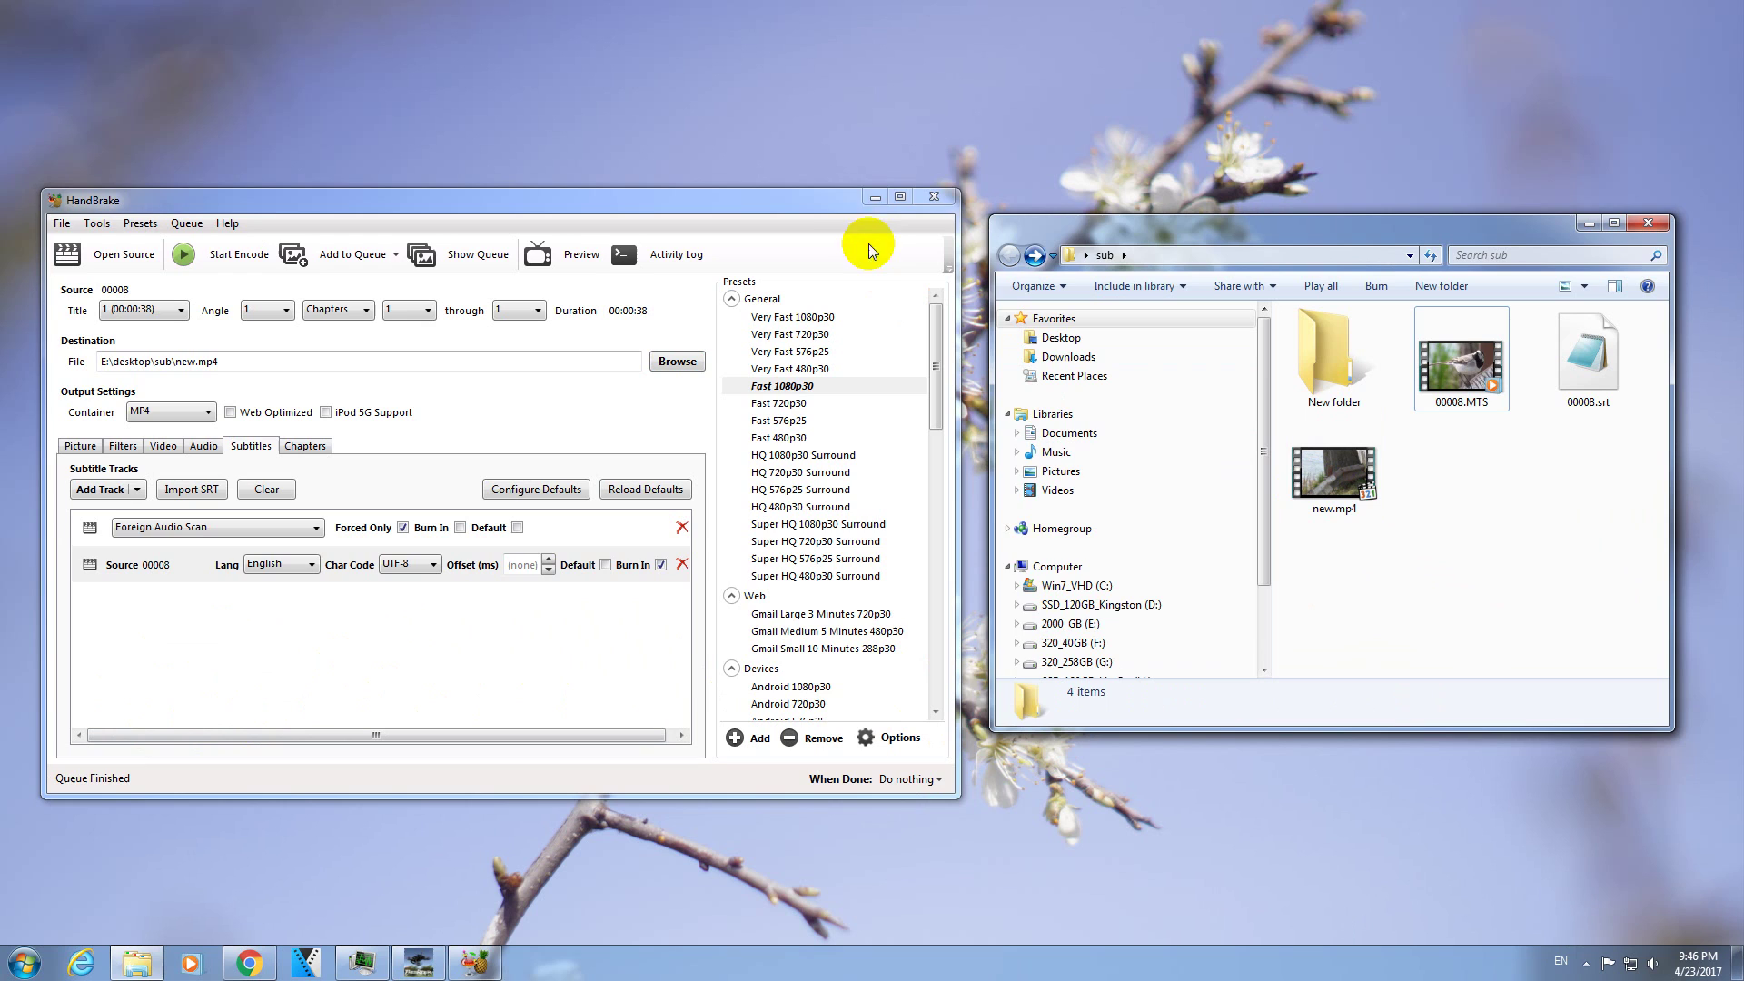
pyautogui.click(937, 197)
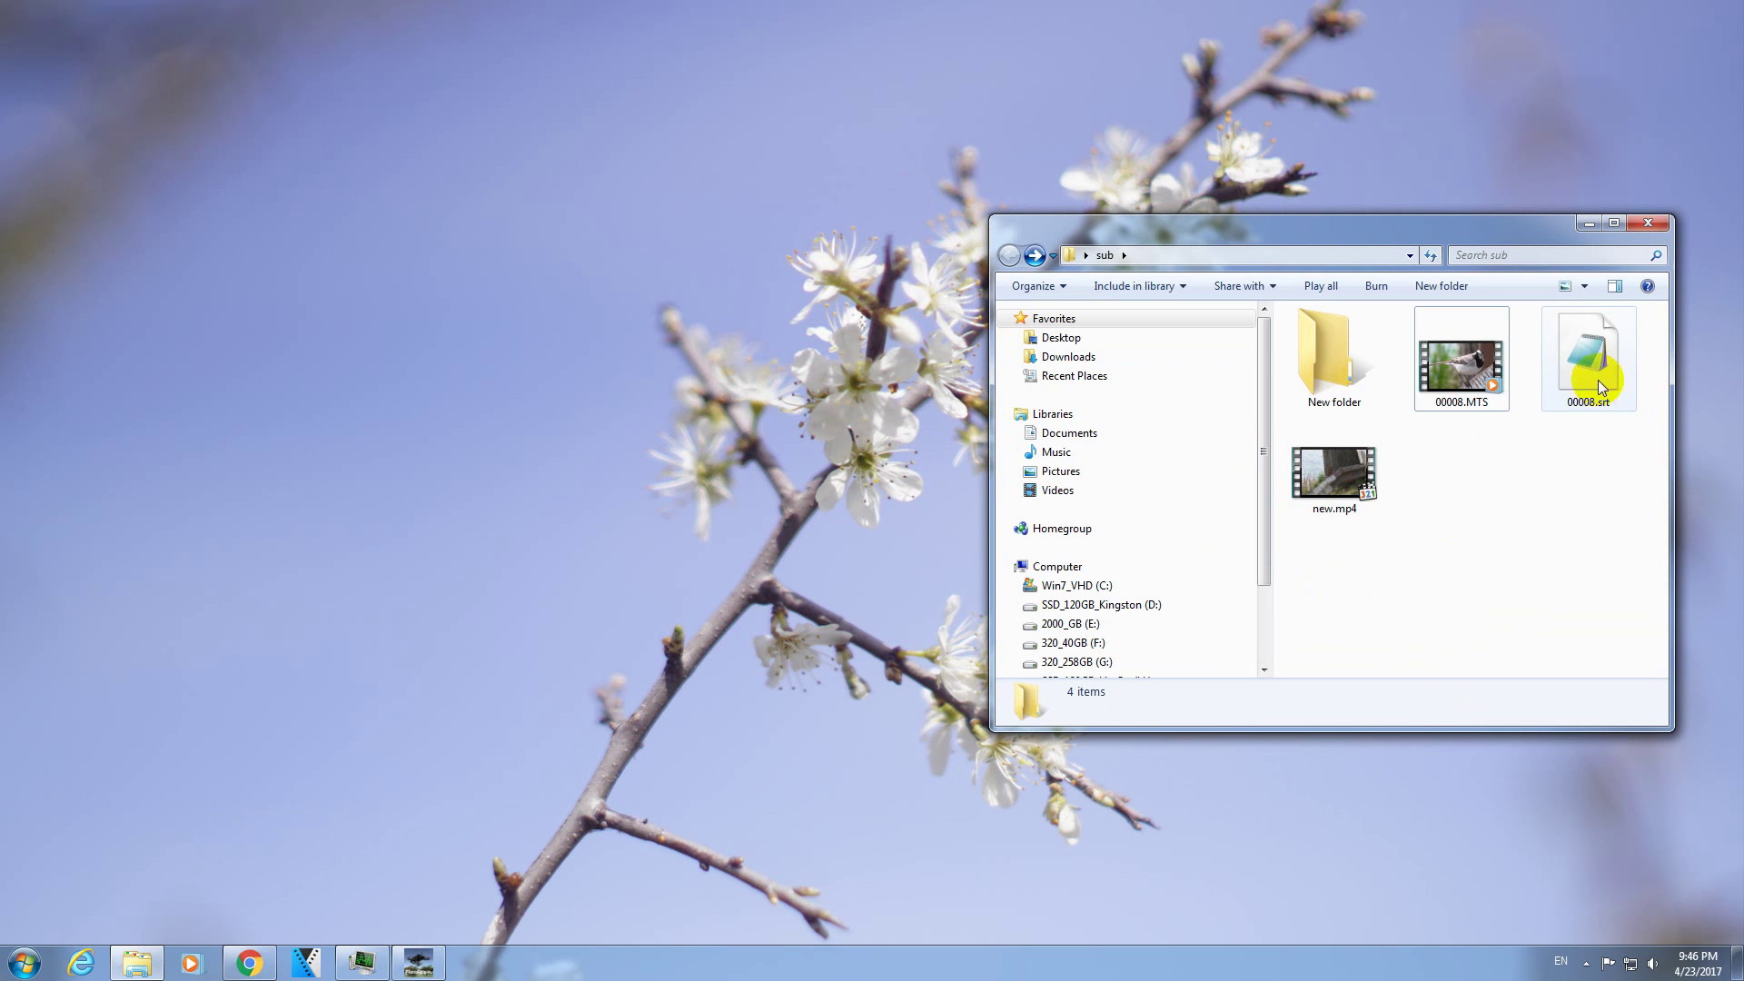
# Step: Move 00008.srt into New folder, then play and close the original 00008.MTS
pyautogui.moveTo(1598, 381); pyautogui.dragTo(1327, 387)
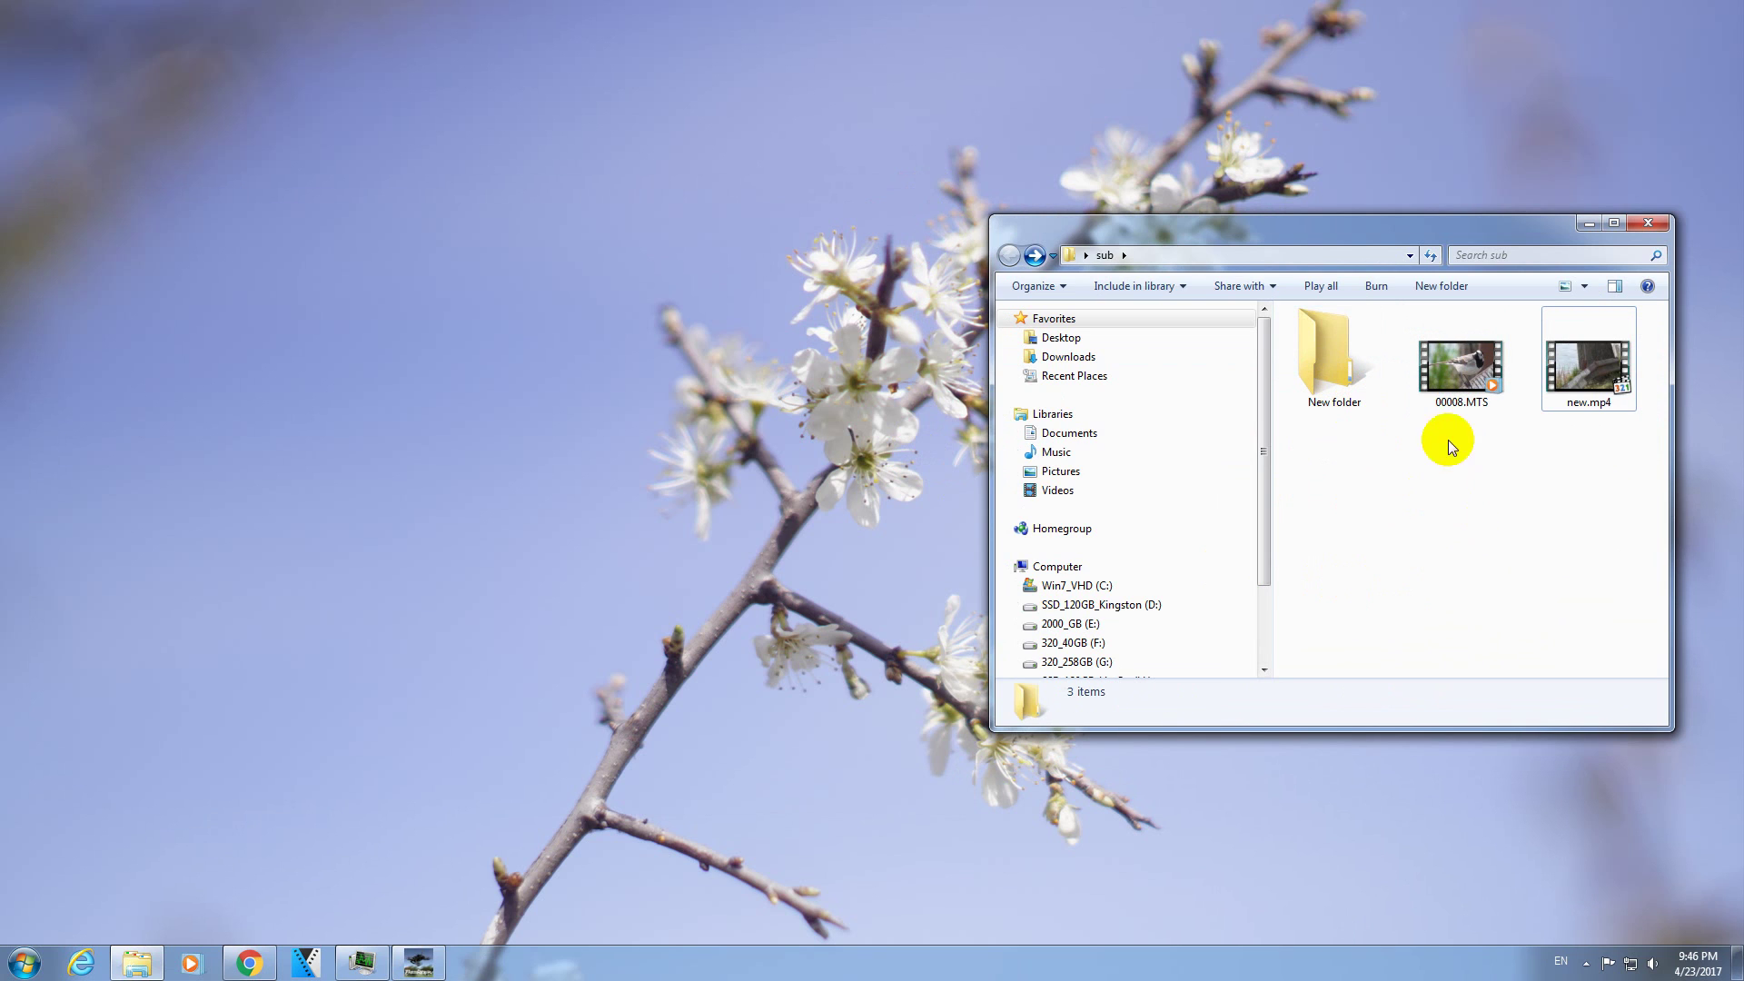
pyautogui.click(1459, 398)
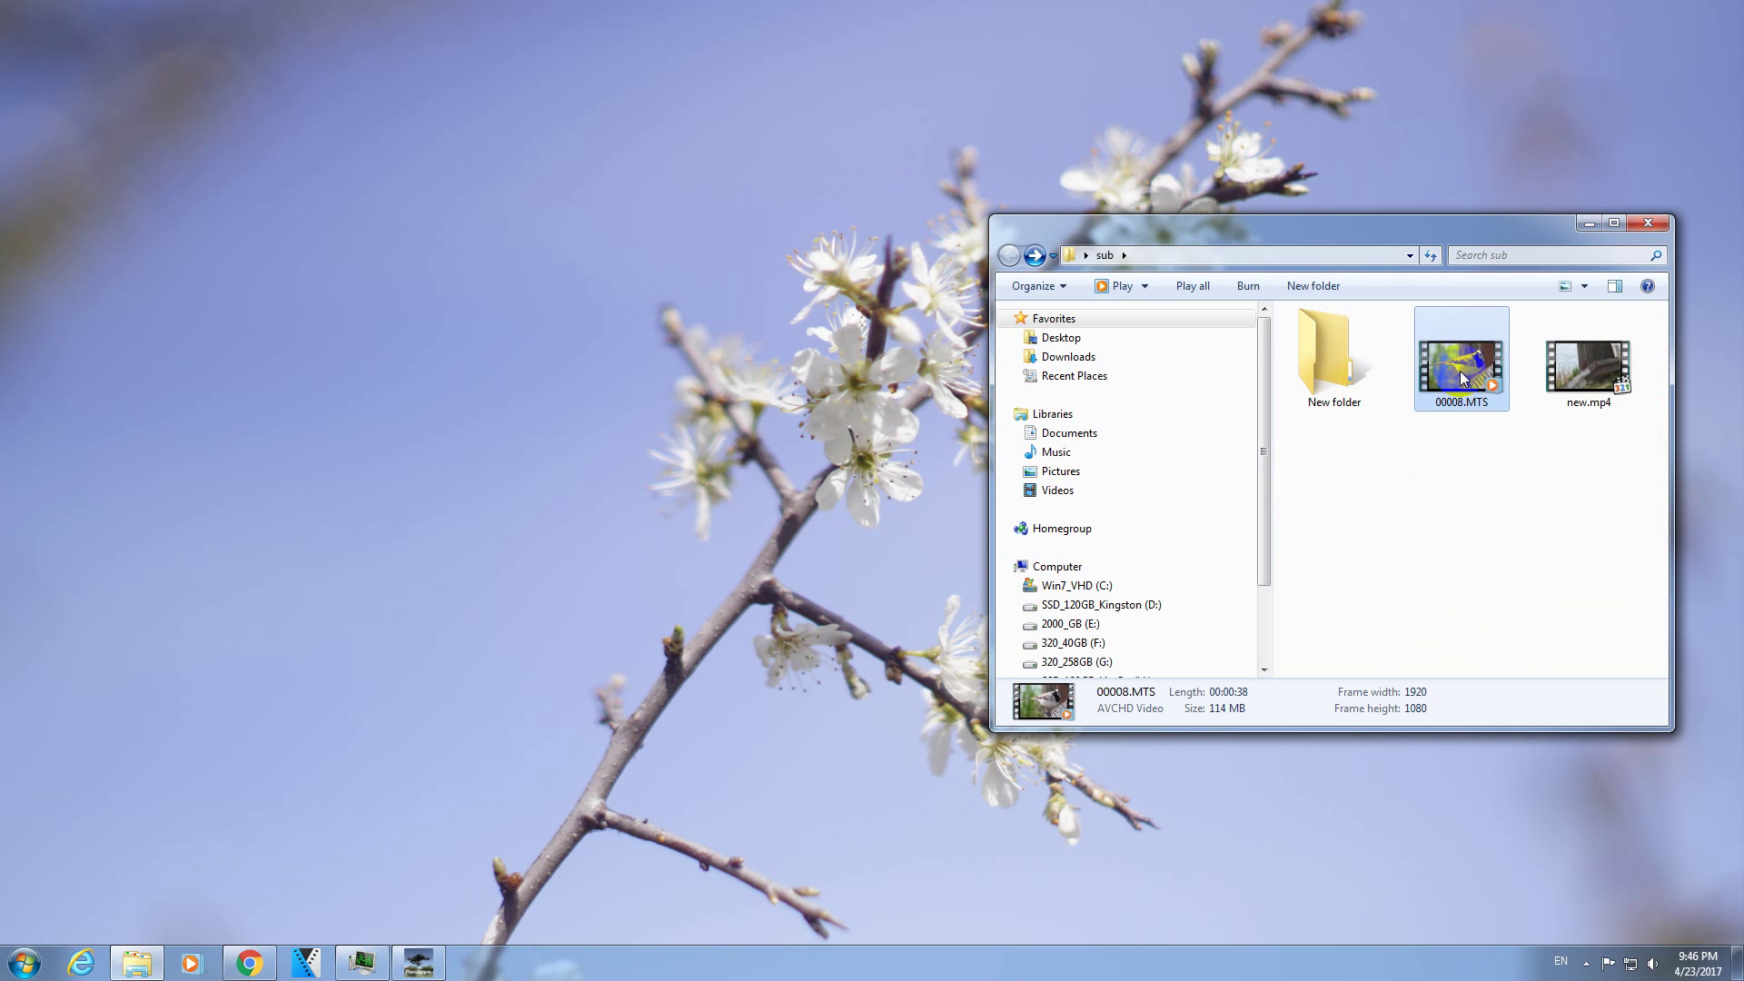
pyautogui.doubleClick(1461, 365)
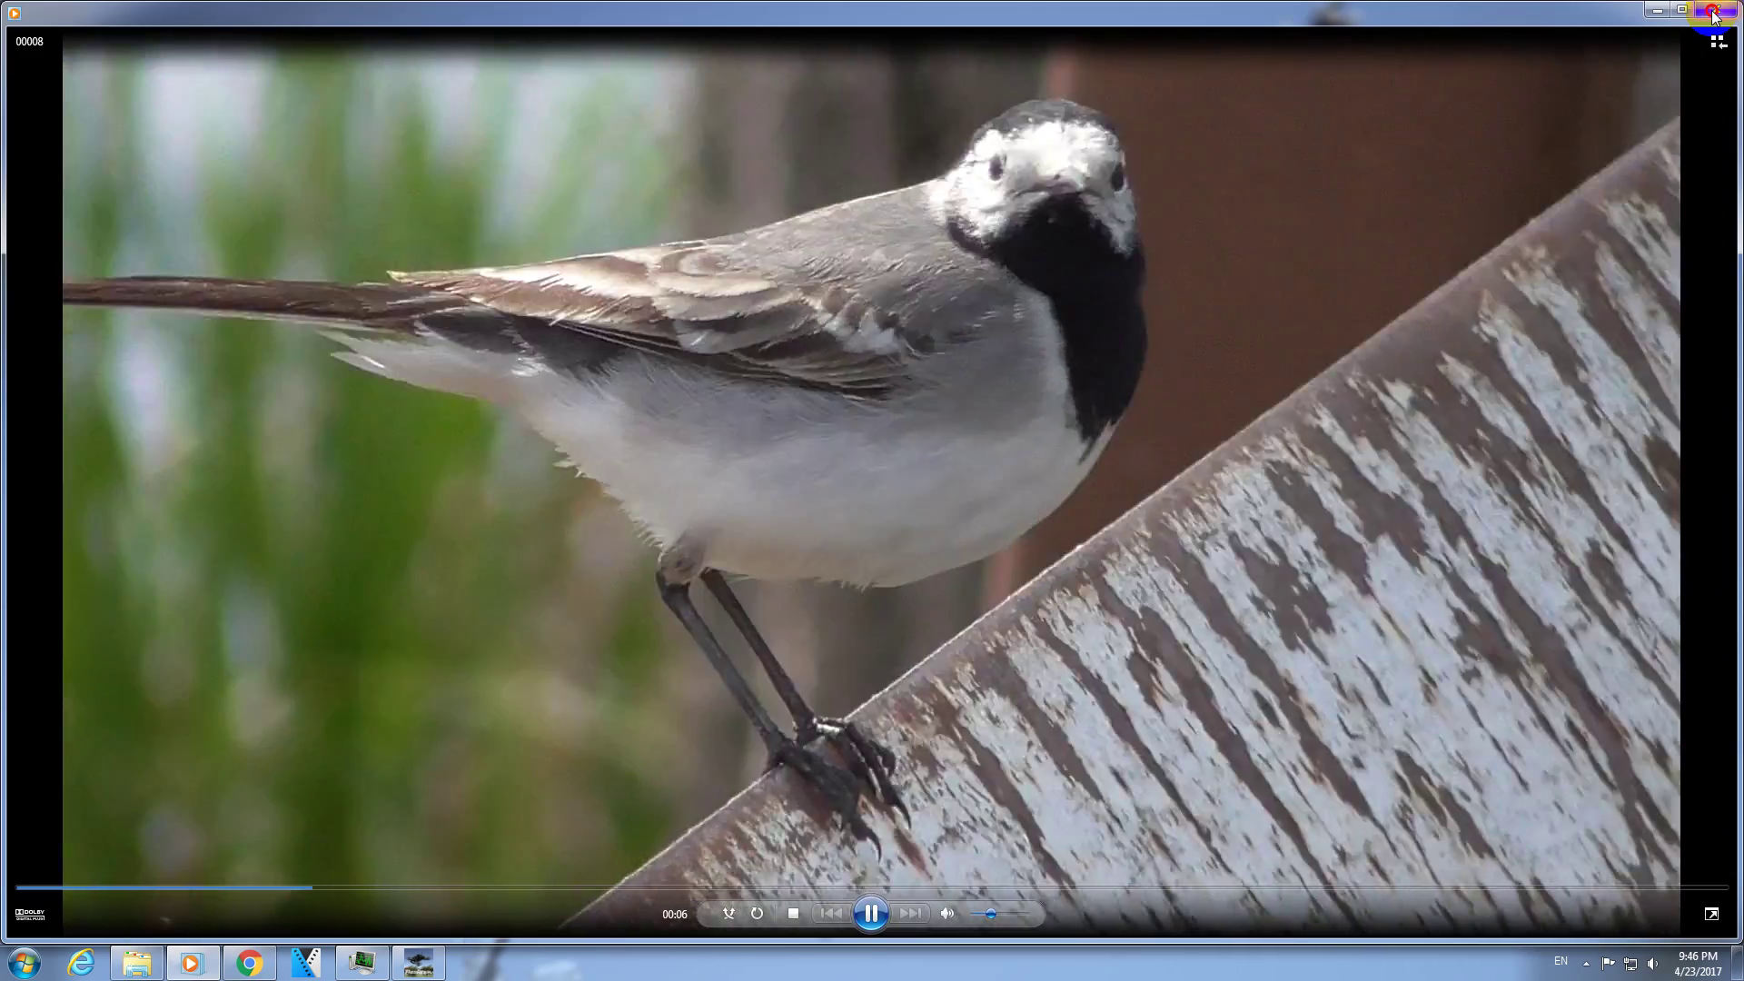
pyautogui.click(1715, 10)
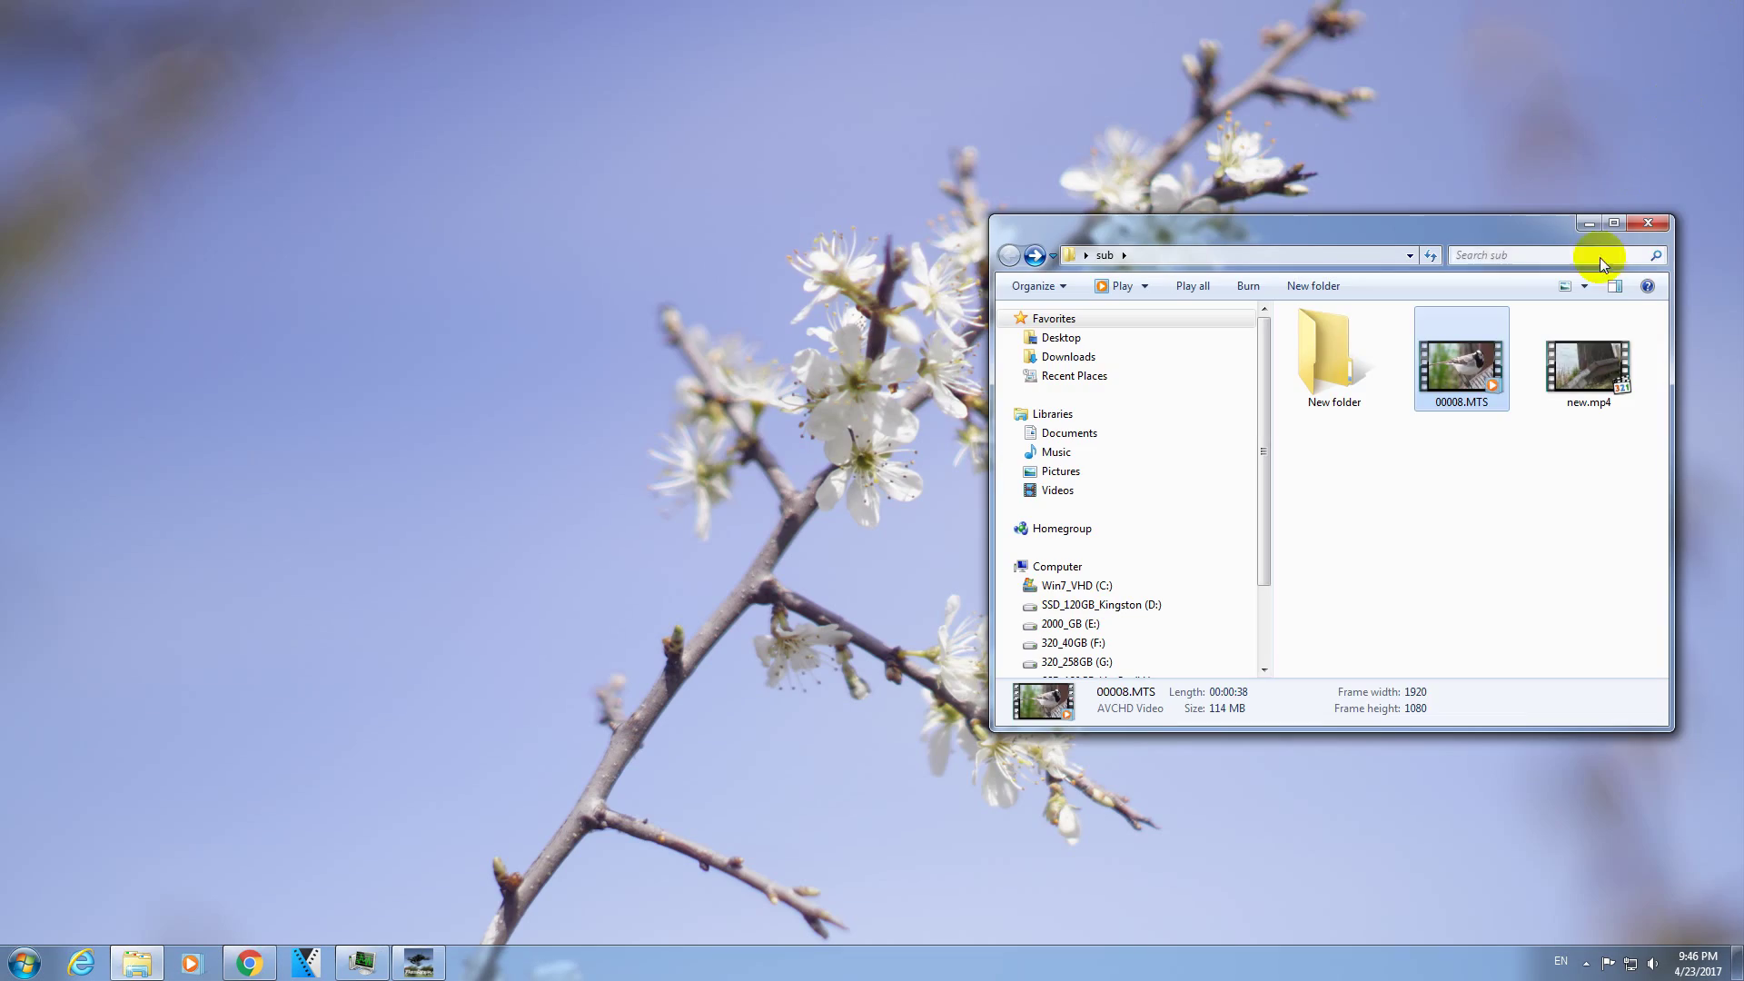
# Step: Play new.mp4 in MPC-HC to check the burned-in subtitle, then close it
pyautogui.doubleClick(1585, 362)
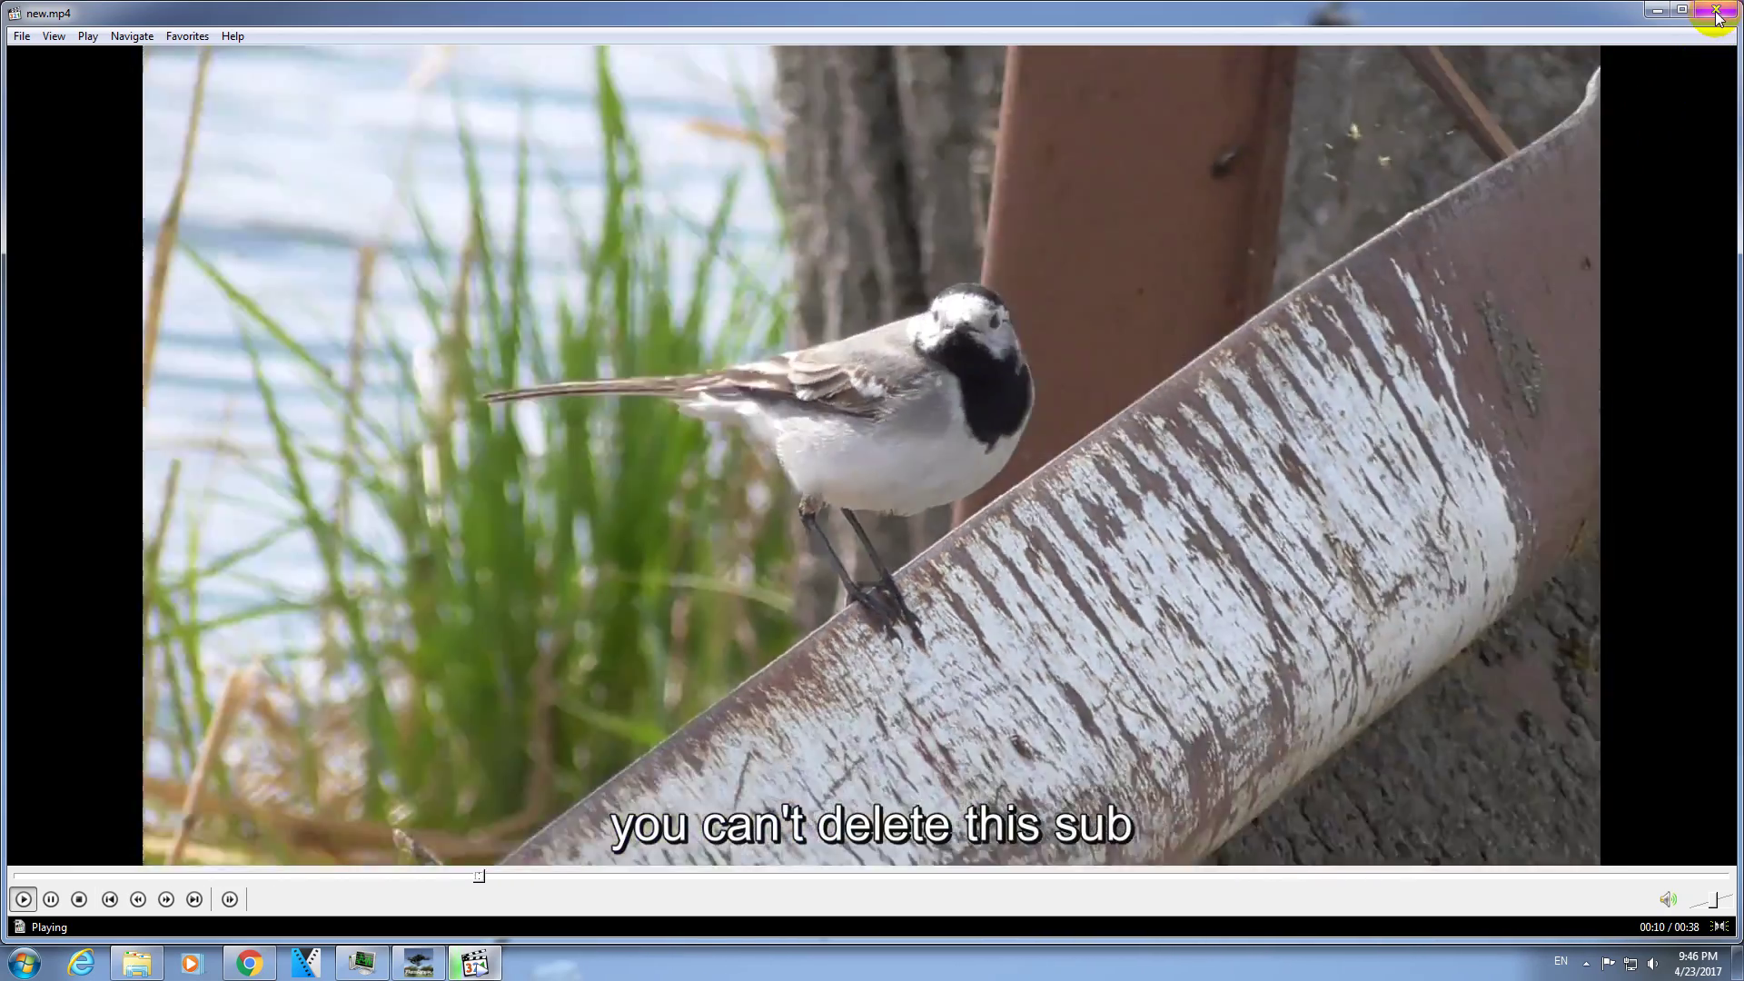
pyautogui.click(1715, 10)
# Step: Open new.mp4 in VLC media player from Explorer's right-click Open with menu
pyautogui.rightClick(1577, 357)
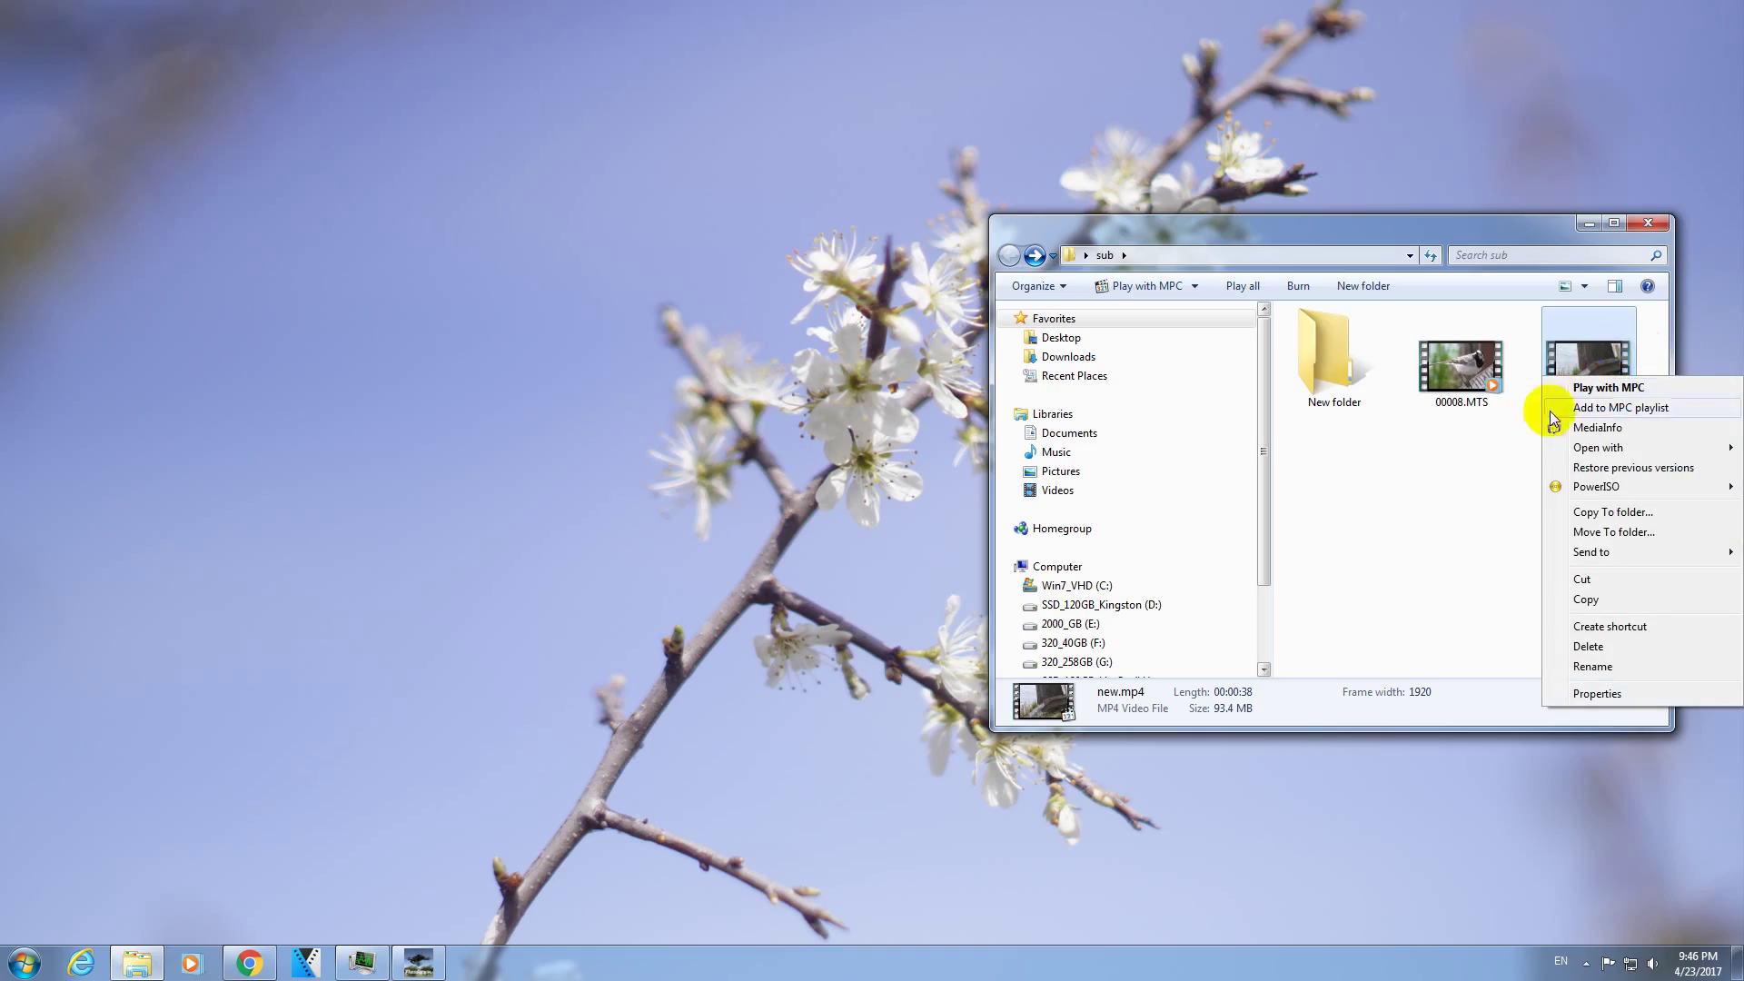
pyautogui.moveTo(1598, 448)
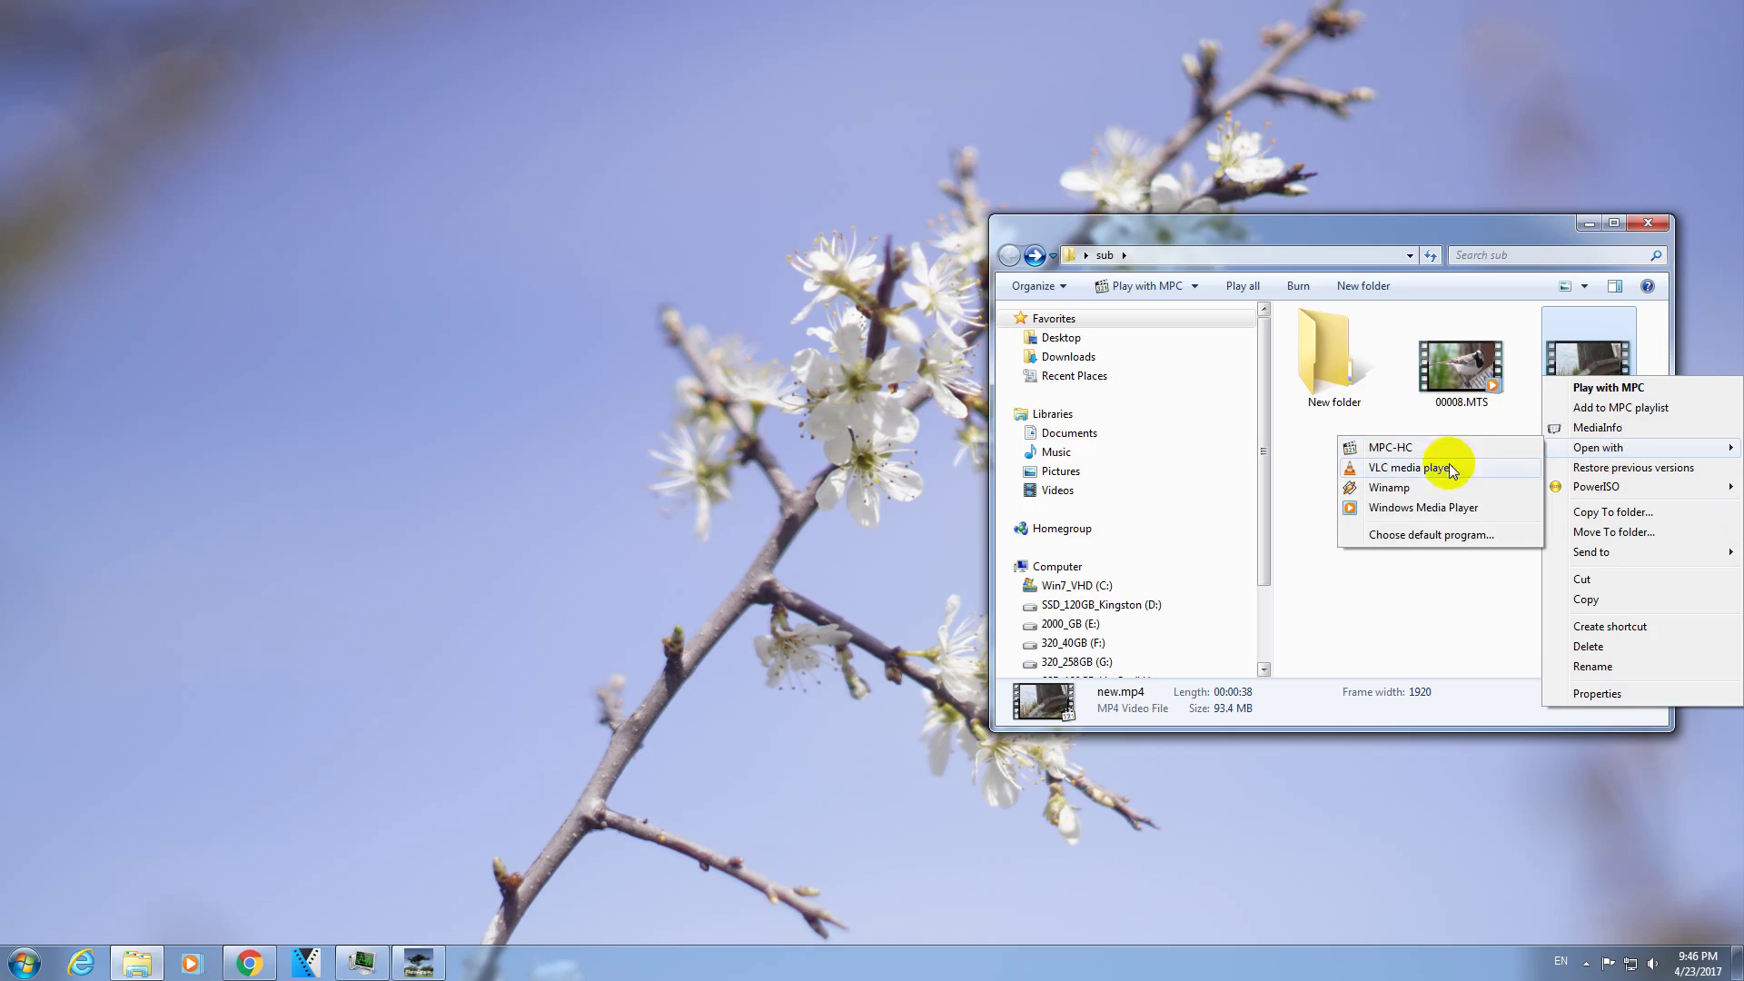
pyautogui.click(1442, 472)
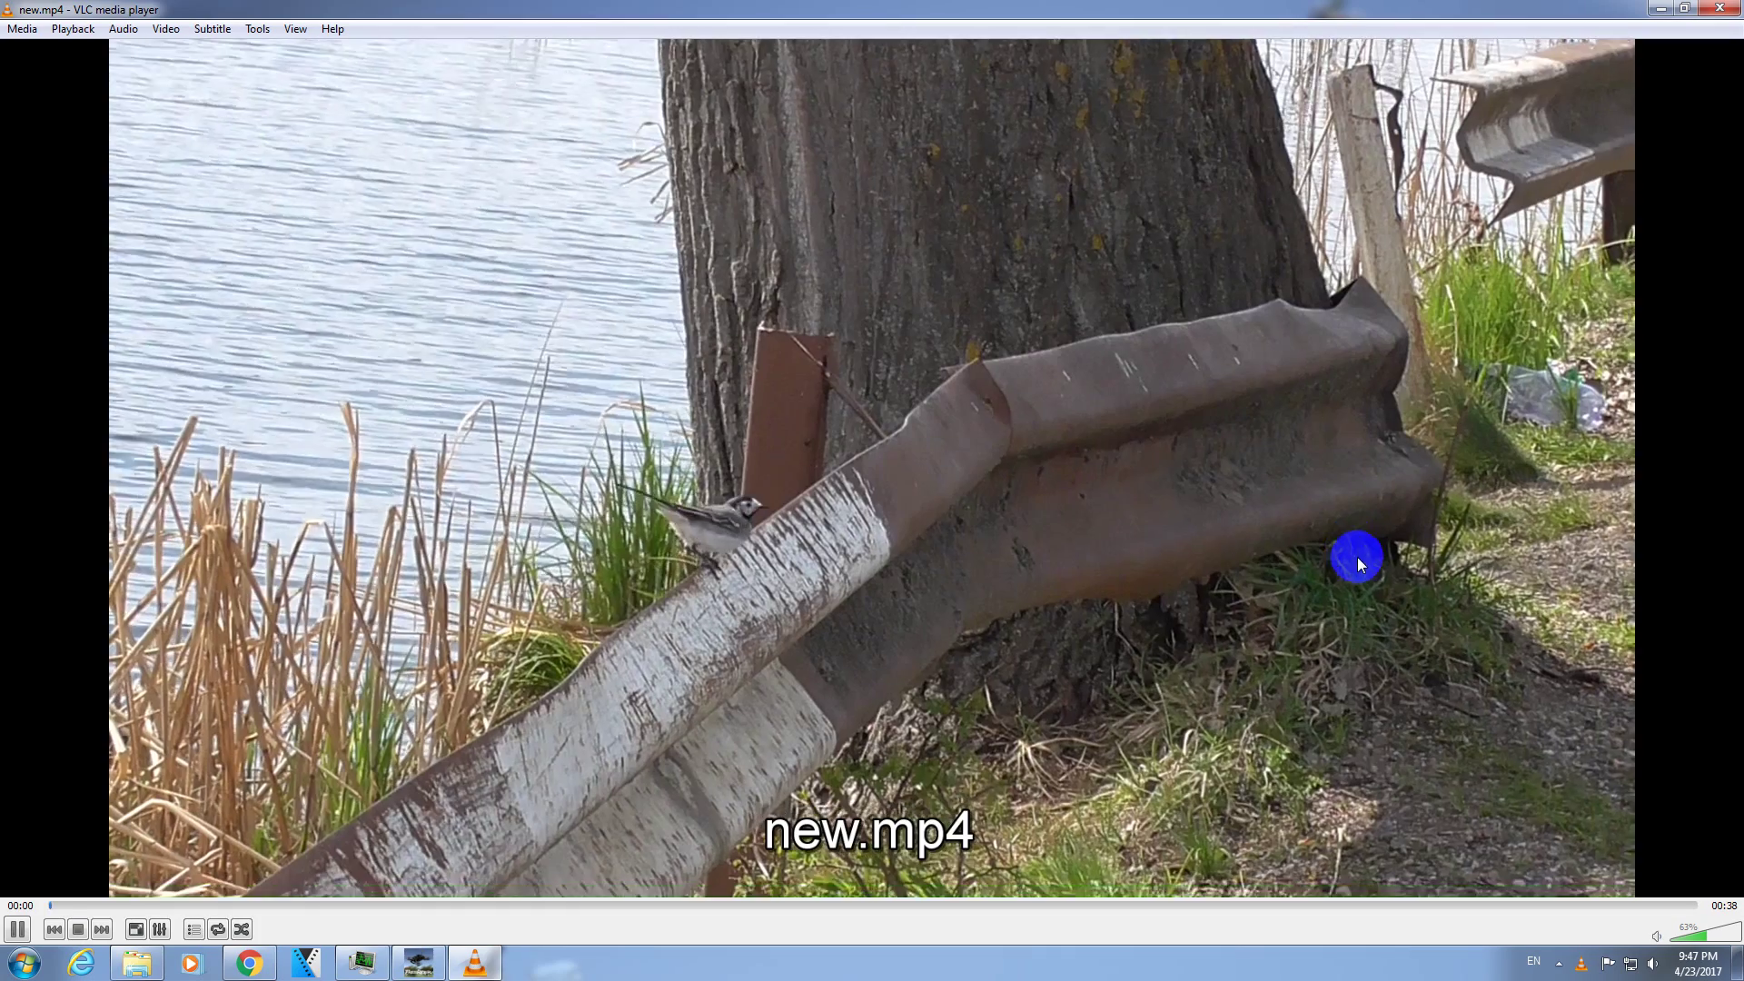